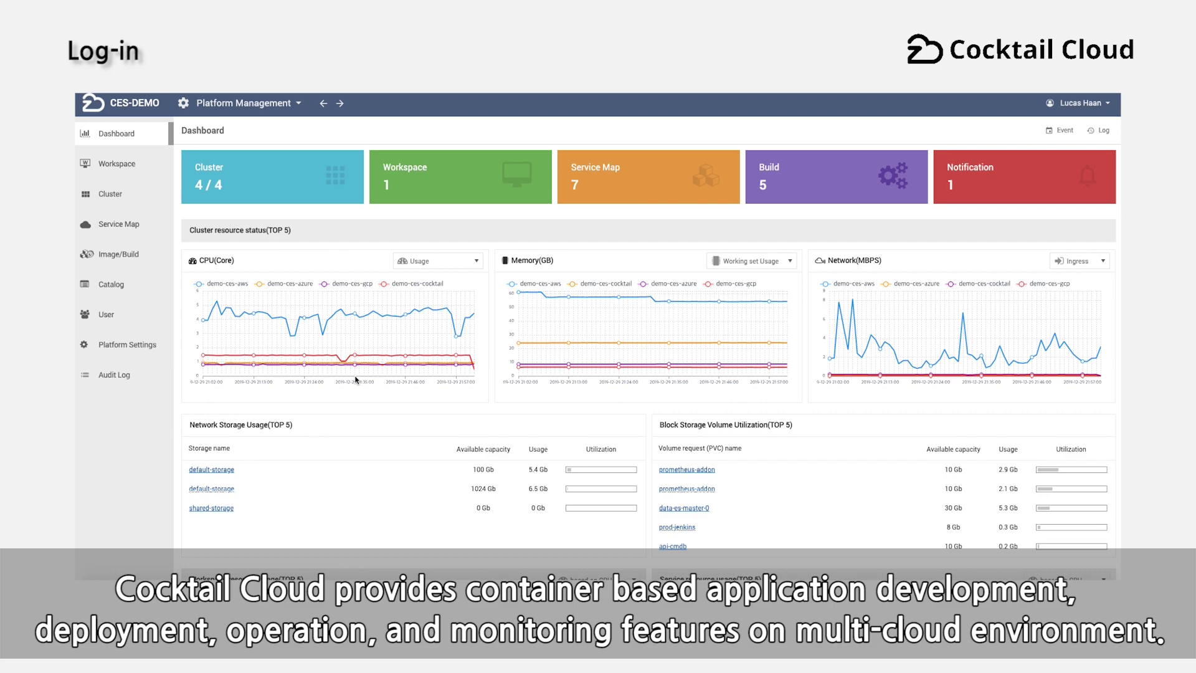
- Open the Dashboard's Event List for the last hour
{"action": "scroll", "coordinate": [356, 378], "scroll_direction": "down", "scroll_amount": 4}
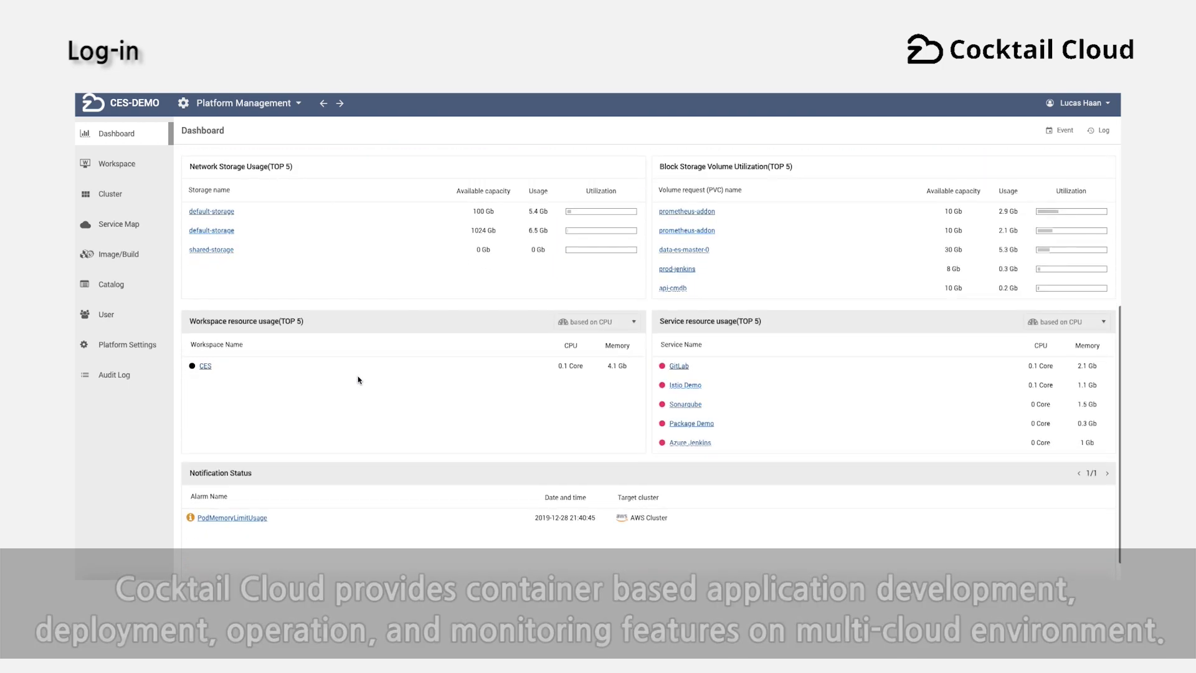
{"action": "scroll", "coordinate": [357, 381], "scroll_direction": "up", "scroll_amount": 4}
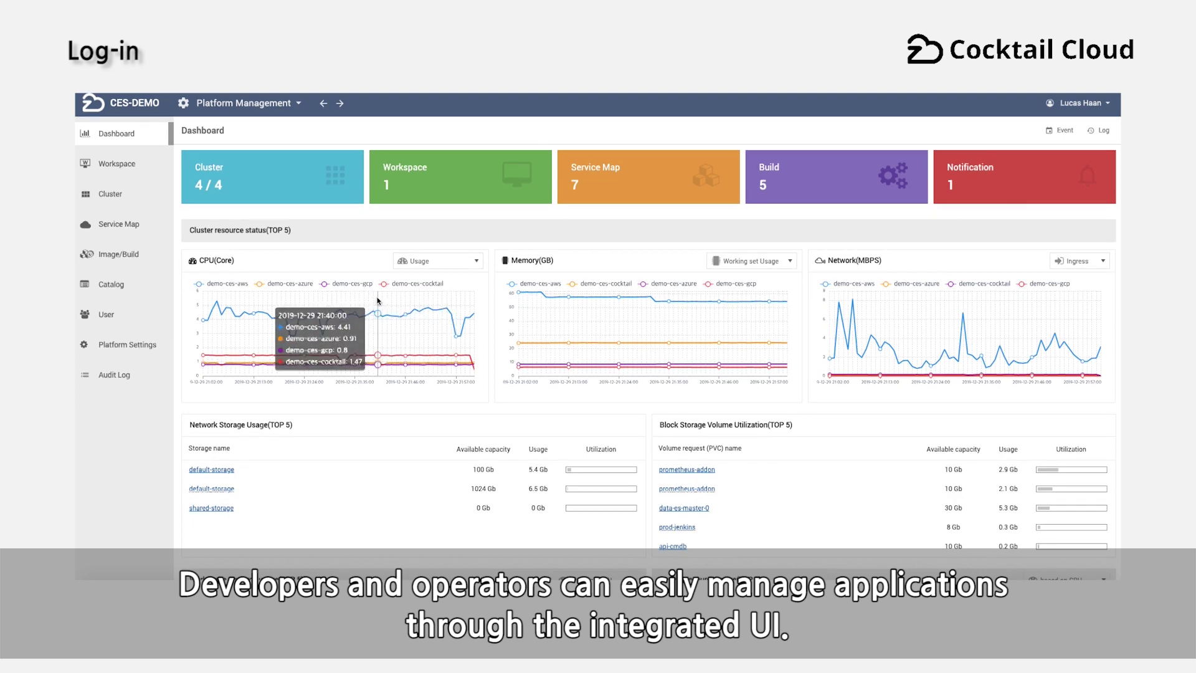
{"action": "left_click", "coordinate": [1057, 134]}
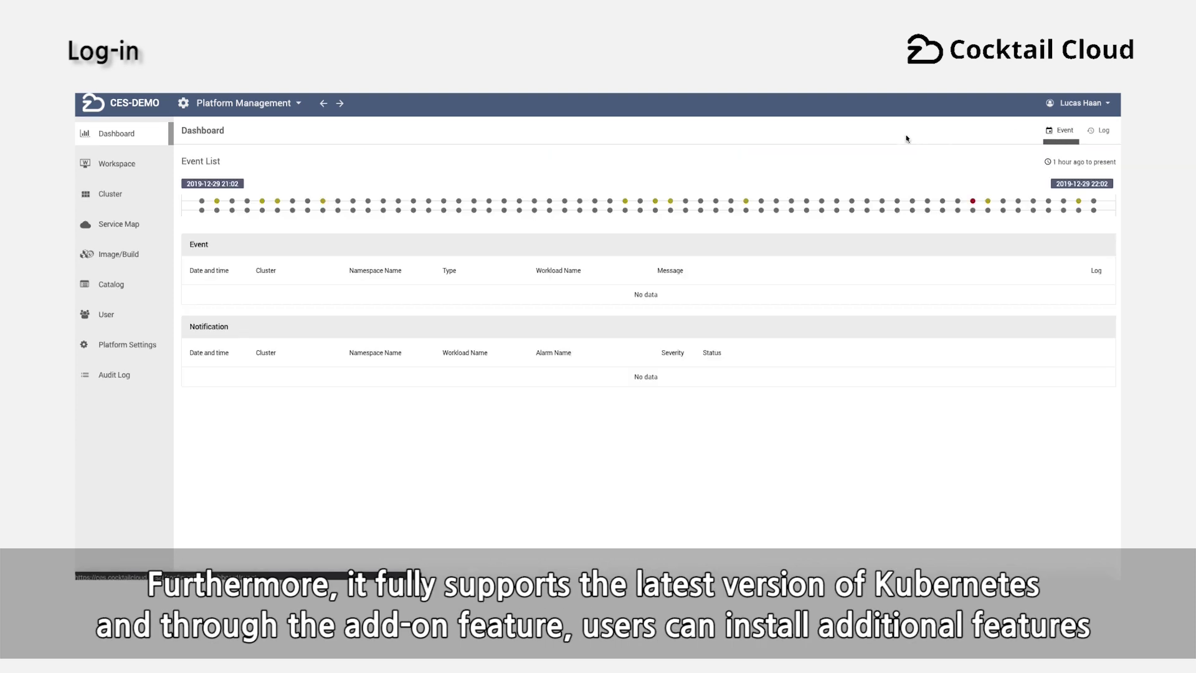
- Filter events by timeline points down to the 22:00 mariadb Liveness probe failure, then switch to Log
{"action": "left_click", "coordinate": [625, 202]}
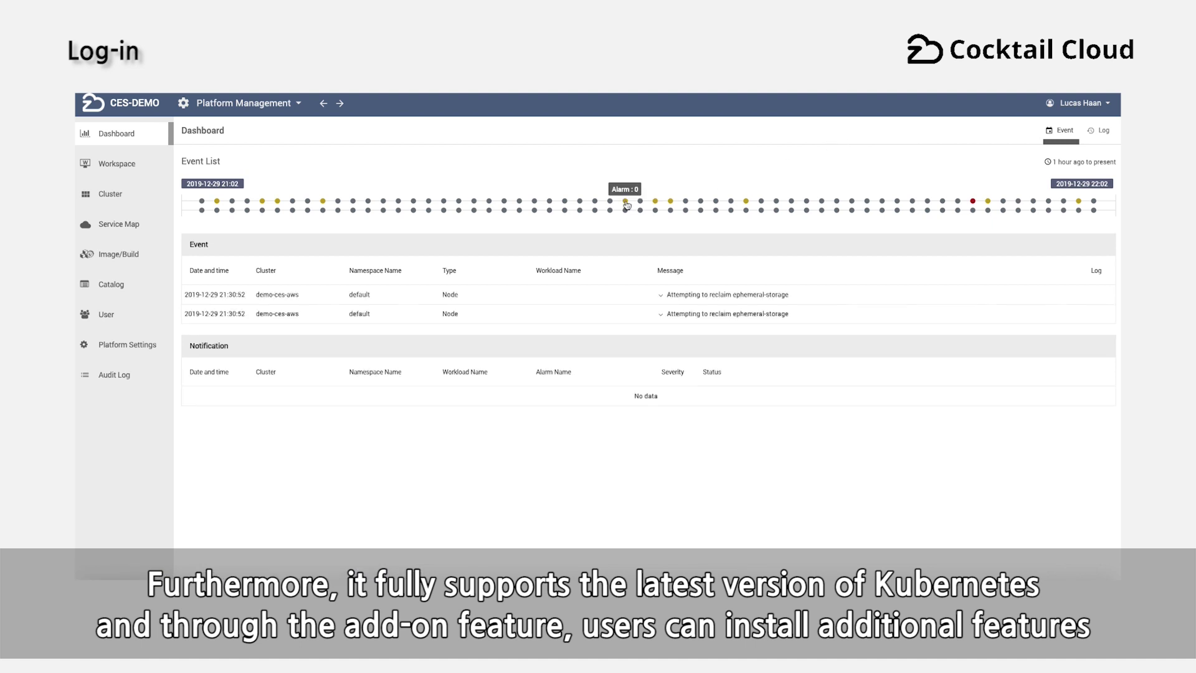
{"action": "left_click", "coordinate": [656, 203]}
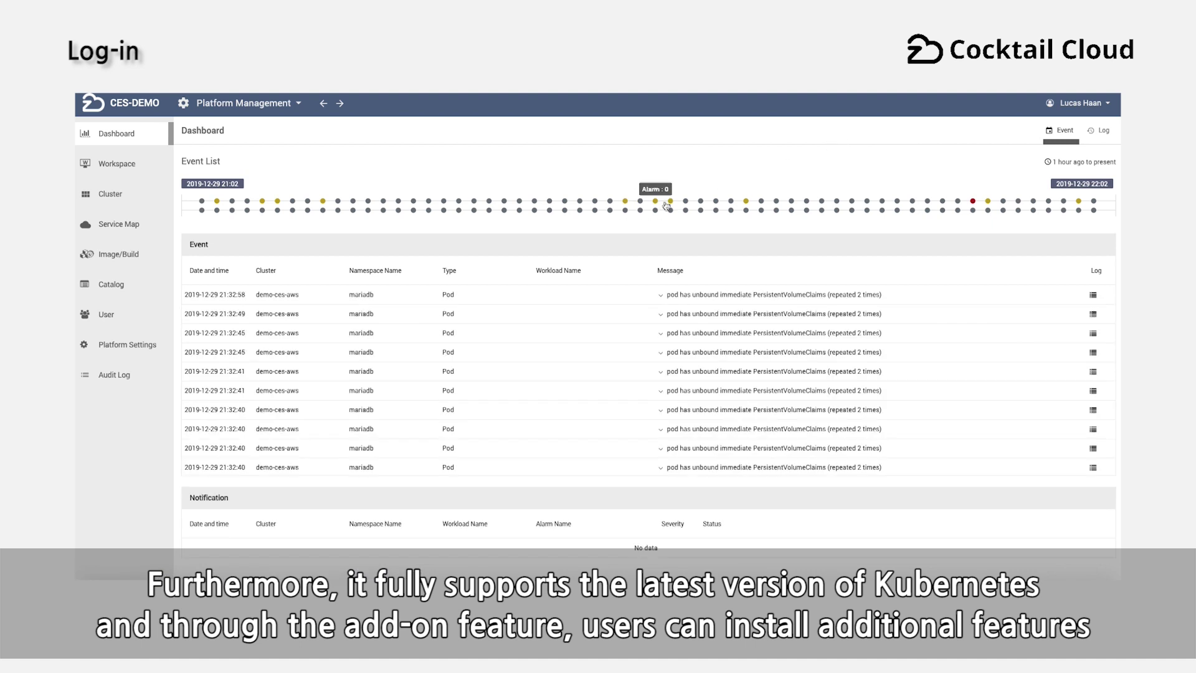
{"action": "left_click", "coordinate": [747, 203]}
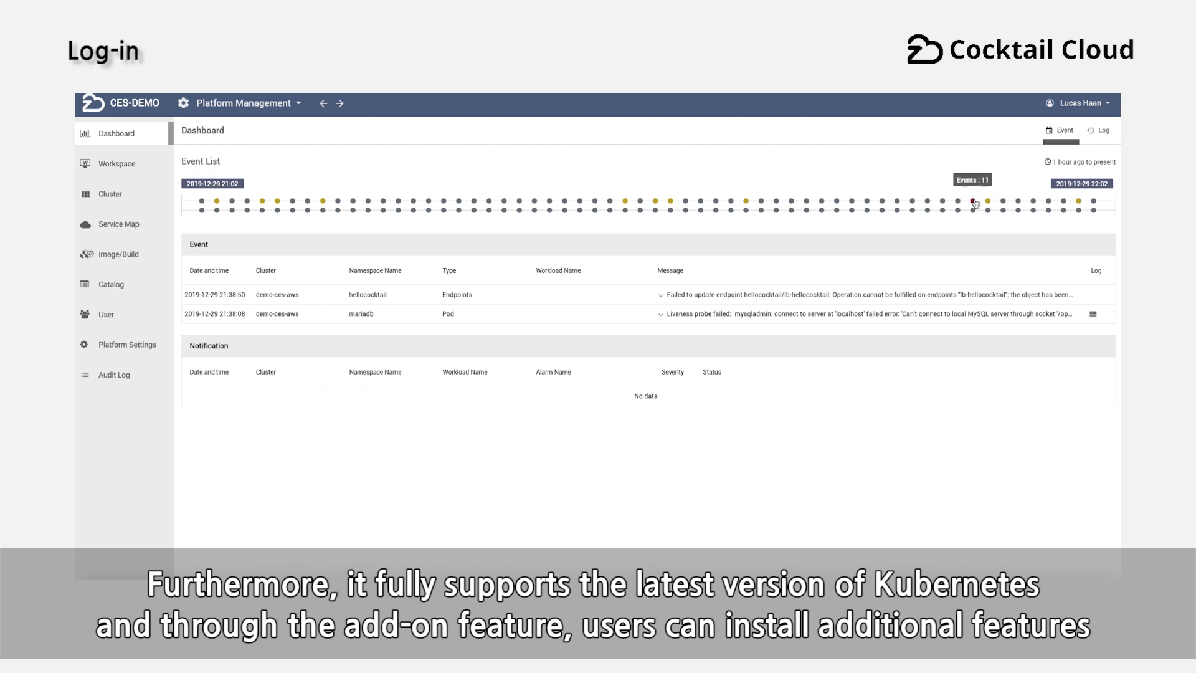
{"action": "left_click", "coordinate": [980, 202]}
{"action": "left_click", "coordinate": [988, 203]}
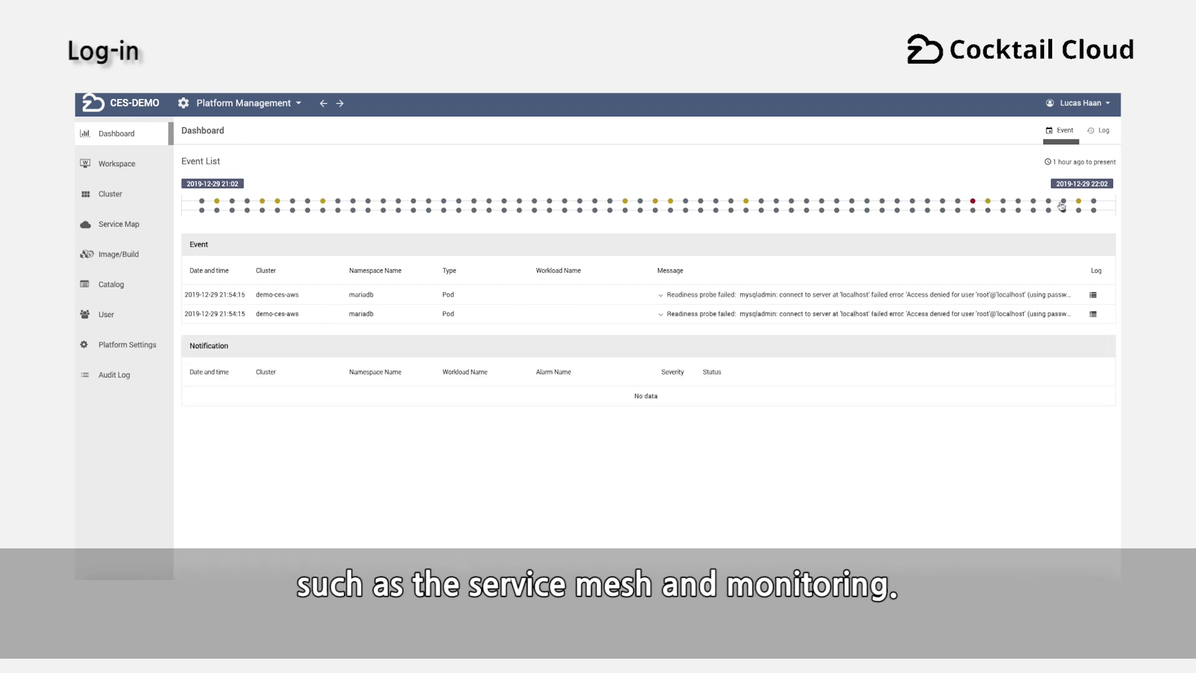
{"action": "left_click", "coordinate": [1079, 204]}
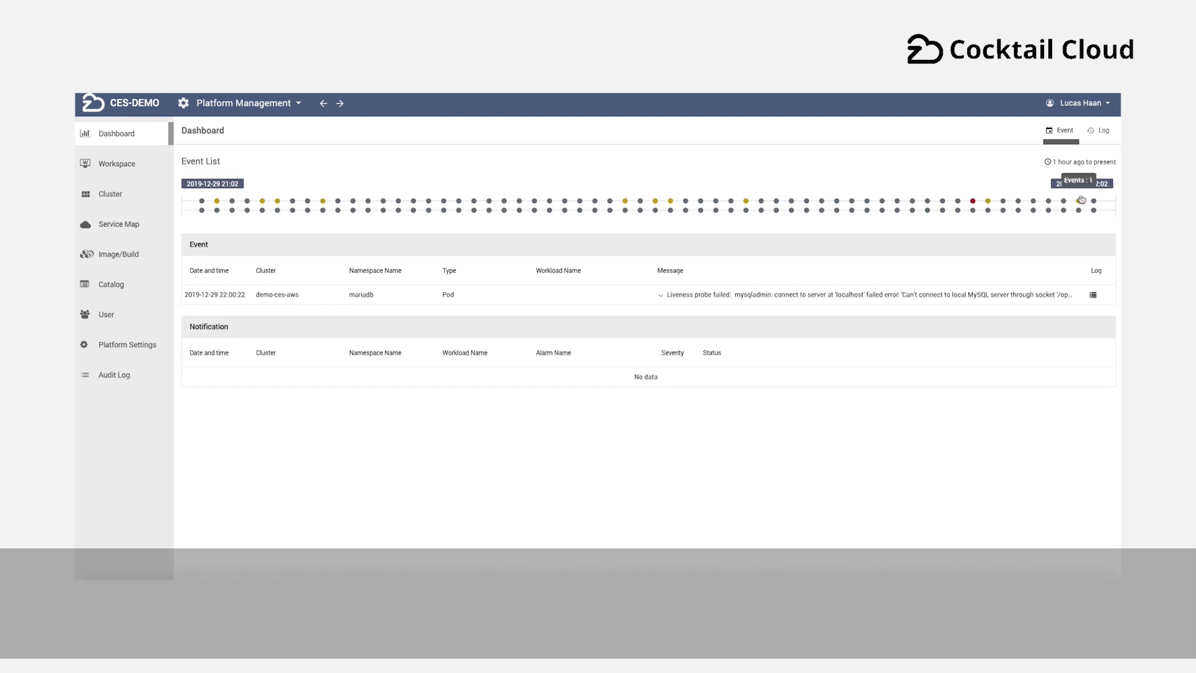
{"action": "left_click", "coordinate": [1103, 132]}
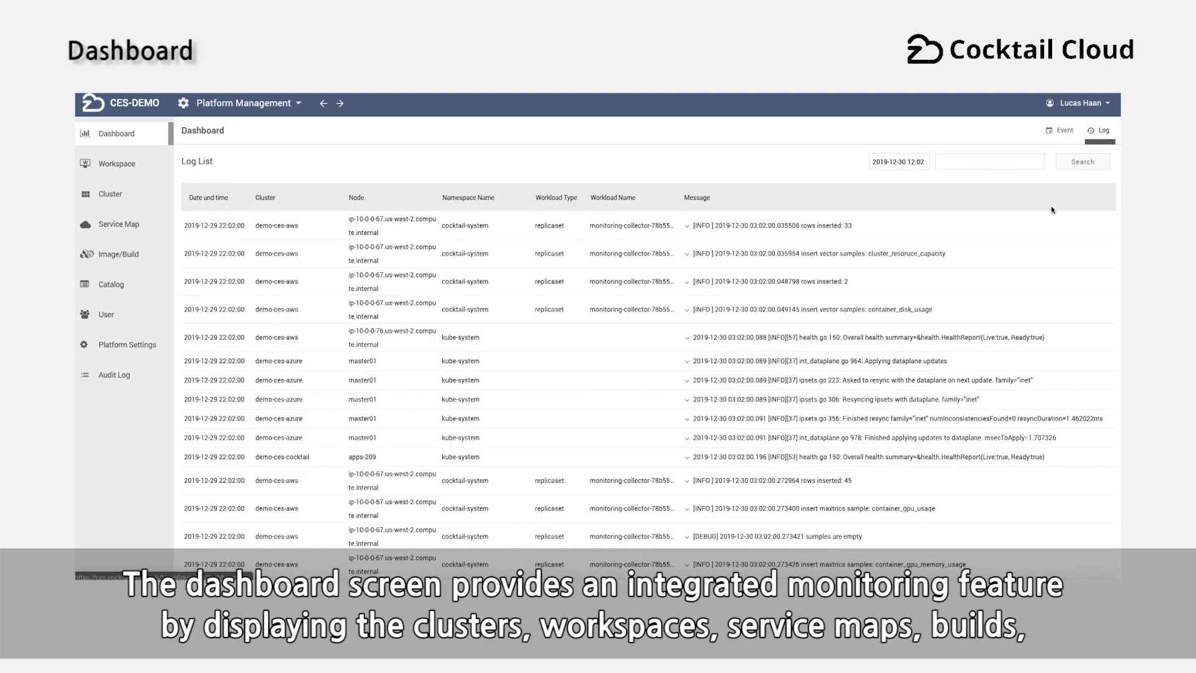
- Scroll through the cluster Log List, then return to the main dashboard overview
{"action": "scroll", "coordinate": [1043, 236], "scroll_direction": "down", "scroll_amount": 4}
{"action": "scroll", "coordinate": [1043, 235], "scroll_direction": "down", "scroll_amount": 6}
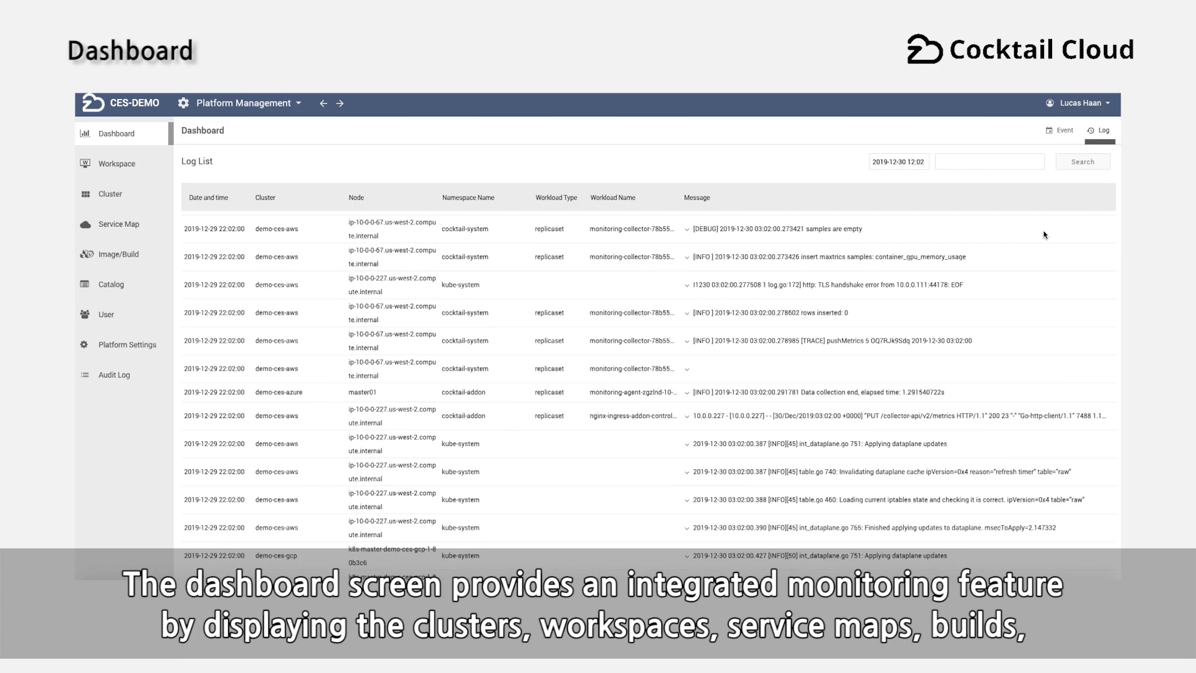
{"action": "scroll", "coordinate": [1046, 233], "scroll_direction": "up", "scroll_amount": 8}
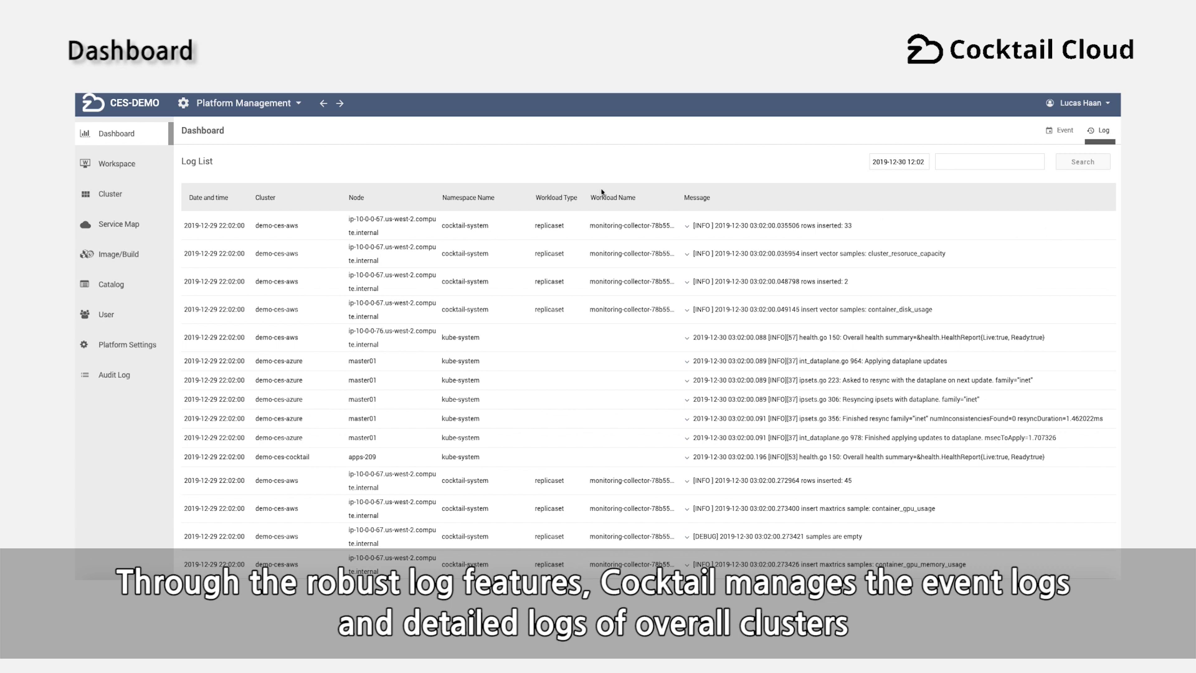
{"action": "left_click", "coordinate": [132, 135]}
{"action": "left_click", "coordinate": [132, 134]}
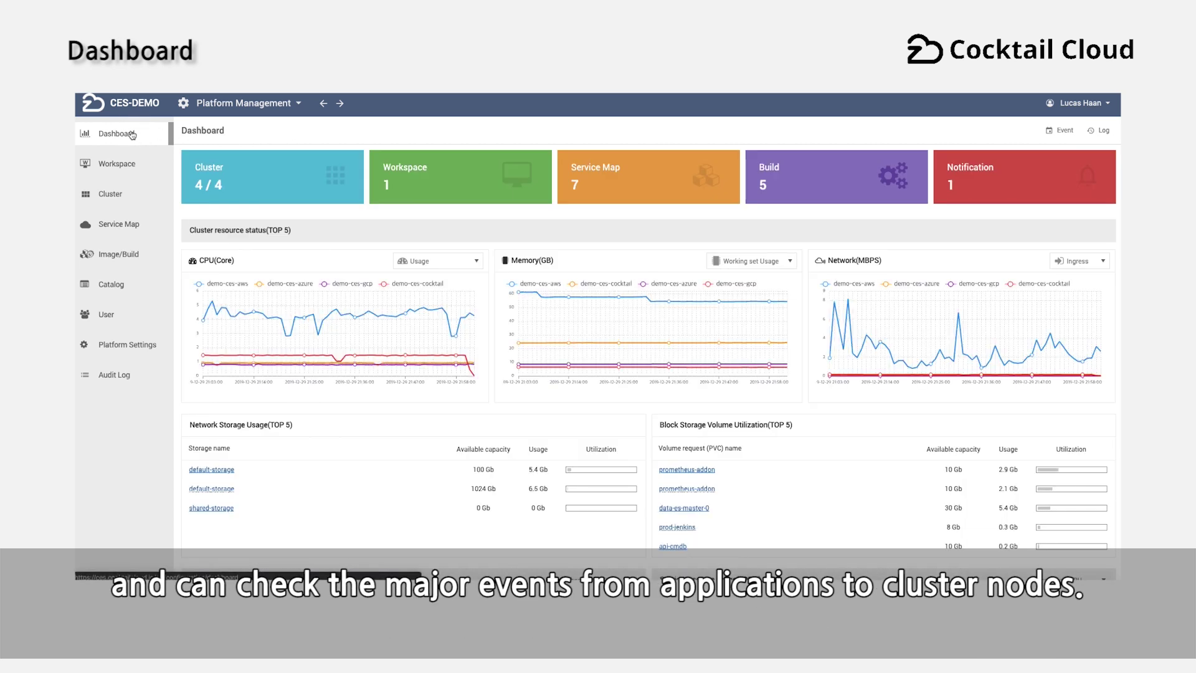
- Review AWS Cluster's Node, Storage, Deployment Status, Notification and Addon tabs, then return to the Cluster List
{"action": "left_click", "coordinate": [119, 193]}
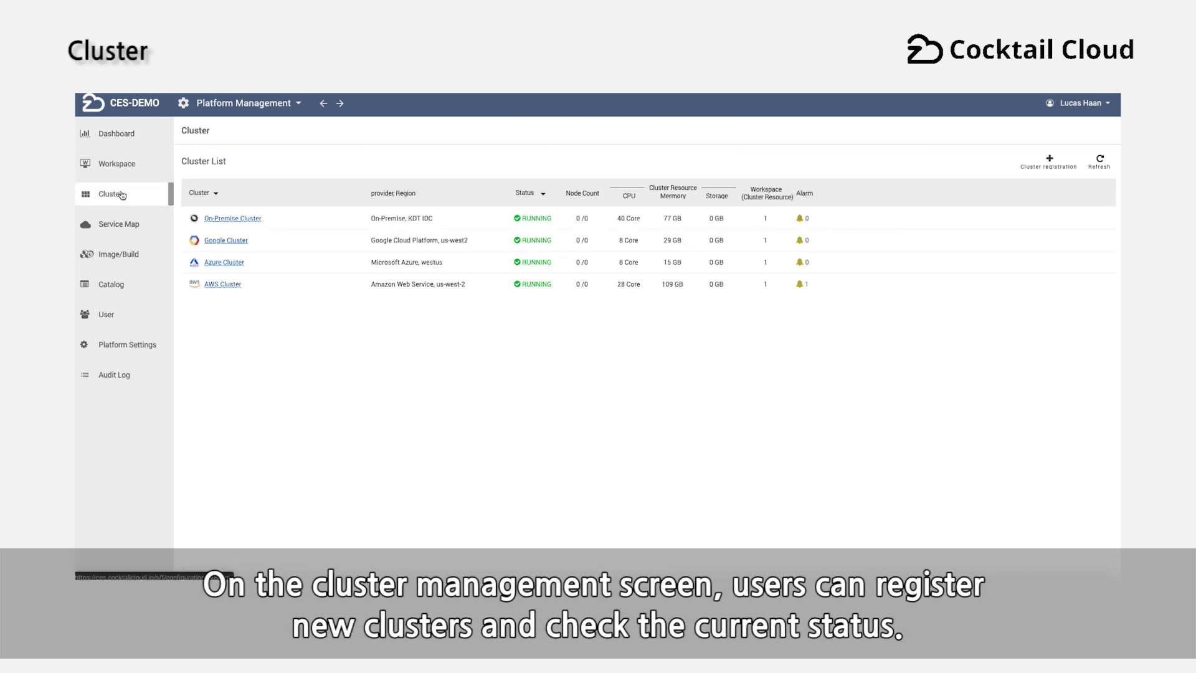
{"action": "left_click", "coordinate": [223, 284]}
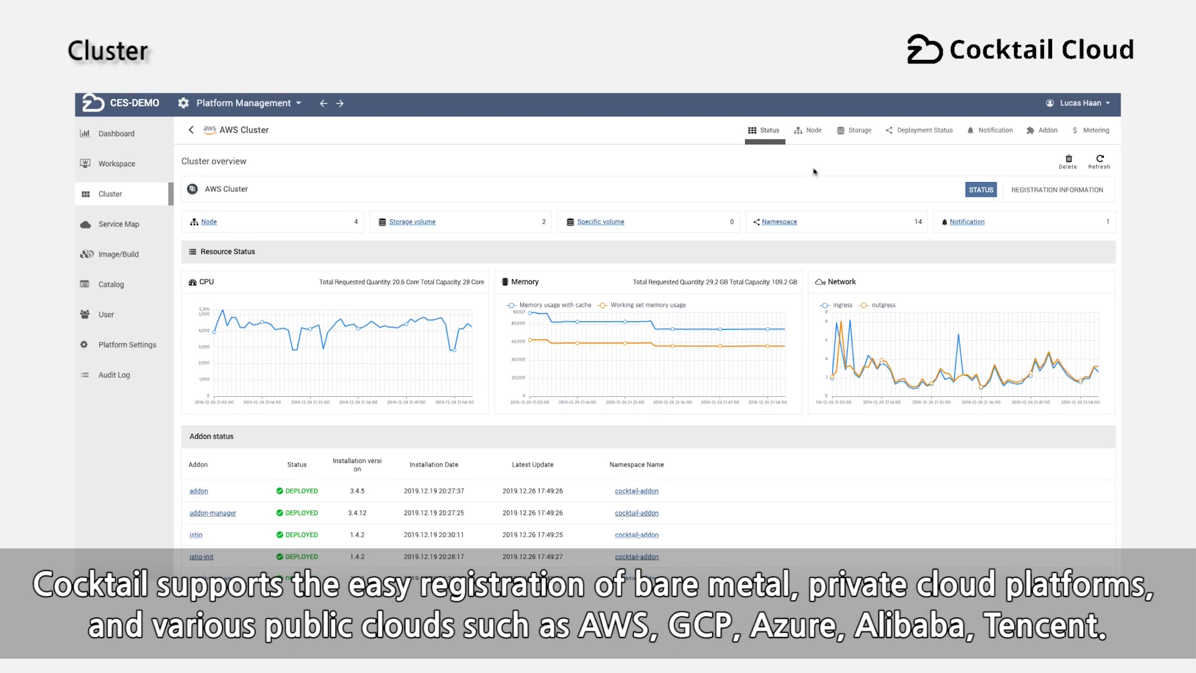
{"action": "left_click", "coordinate": [818, 141]}
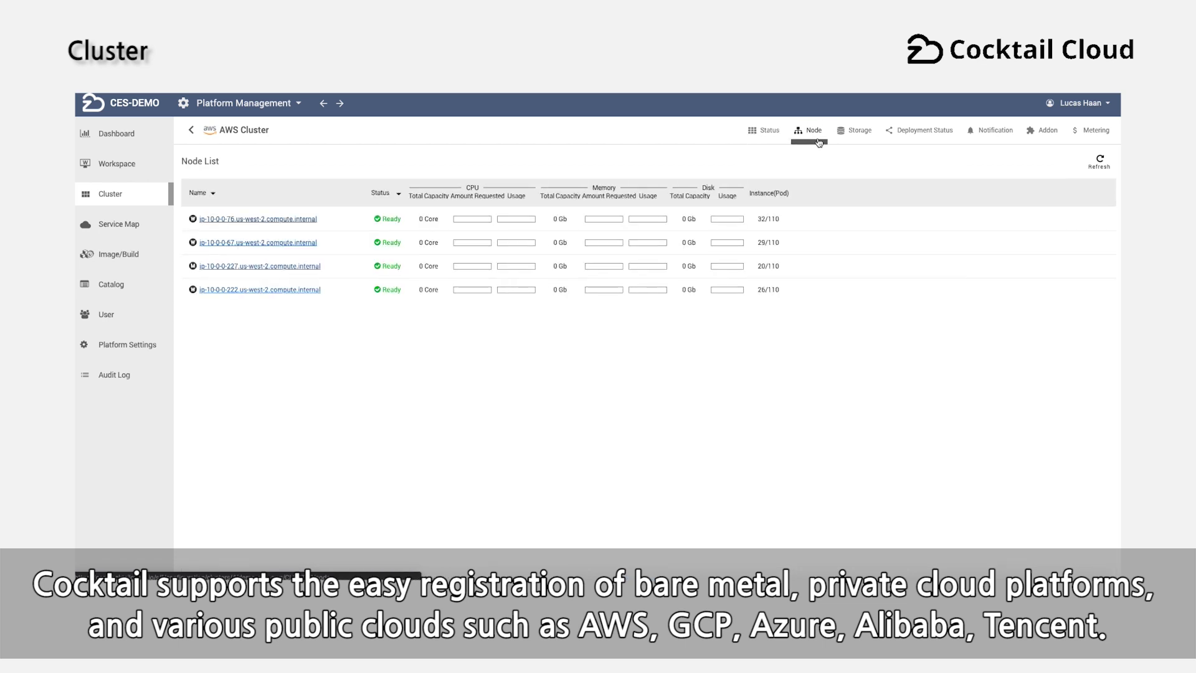
{"action": "left_click", "coordinate": [856, 139]}
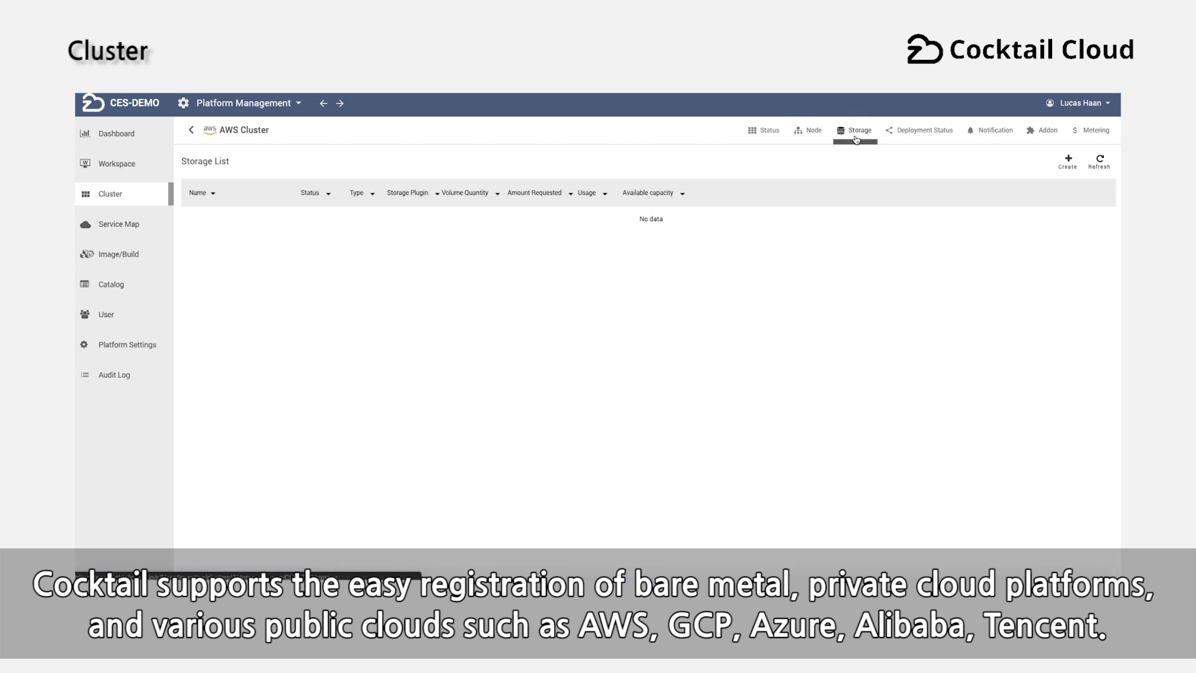
{"action": "left_click", "coordinate": [899, 137]}
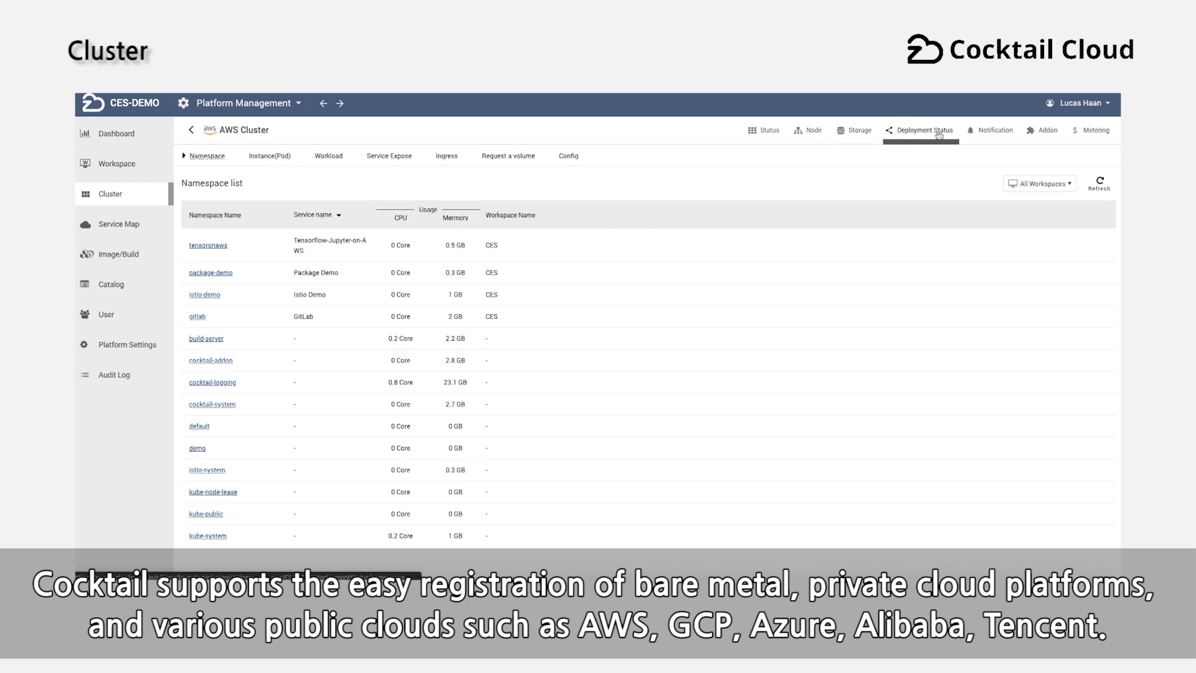
{"action": "left_click", "coordinate": [986, 133]}
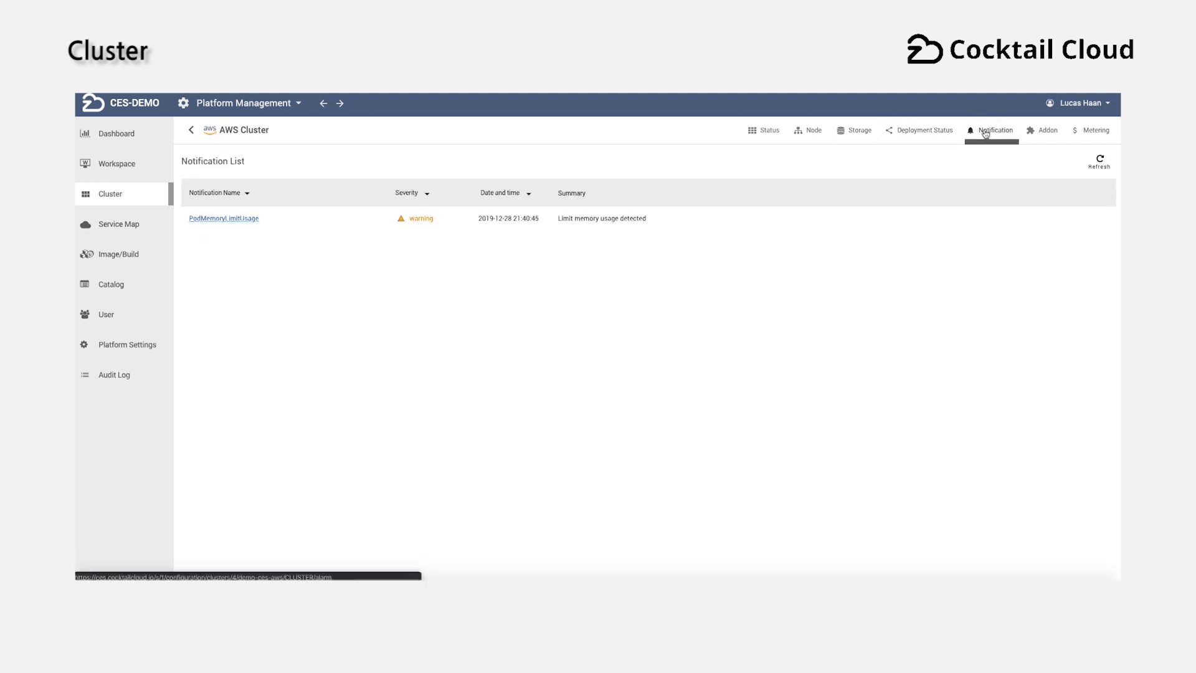
{"action": "left_click", "coordinate": [1044, 132]}
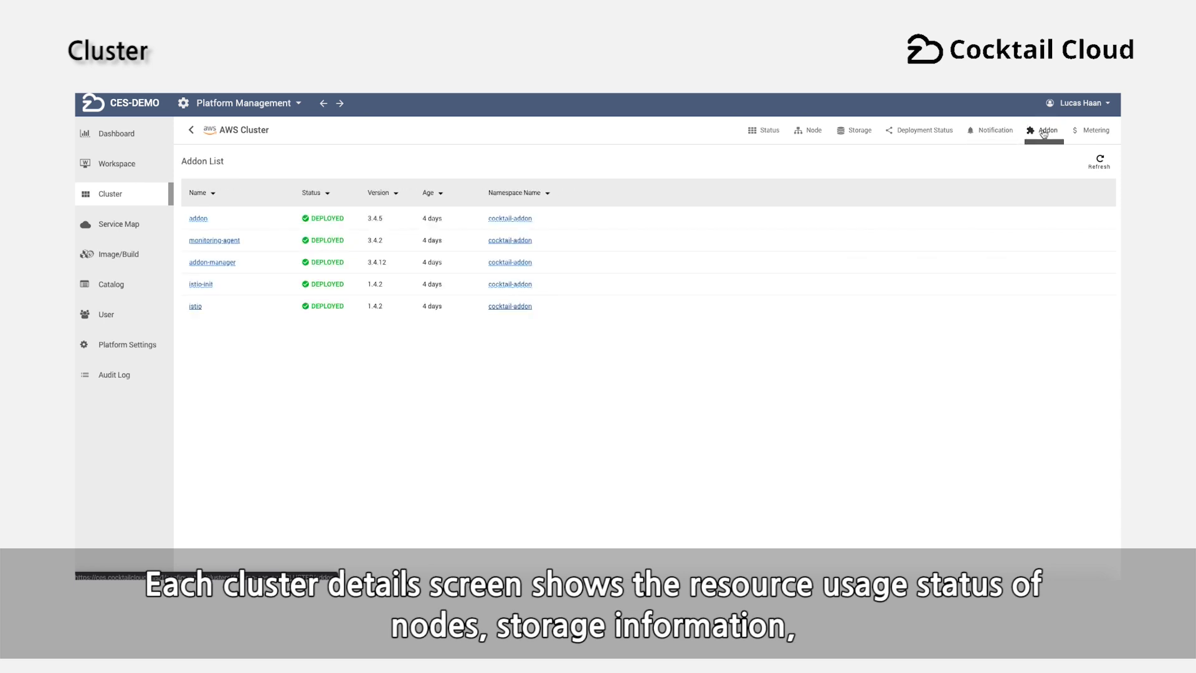
{"action": "left_click", "coordinate": [120, 199]}
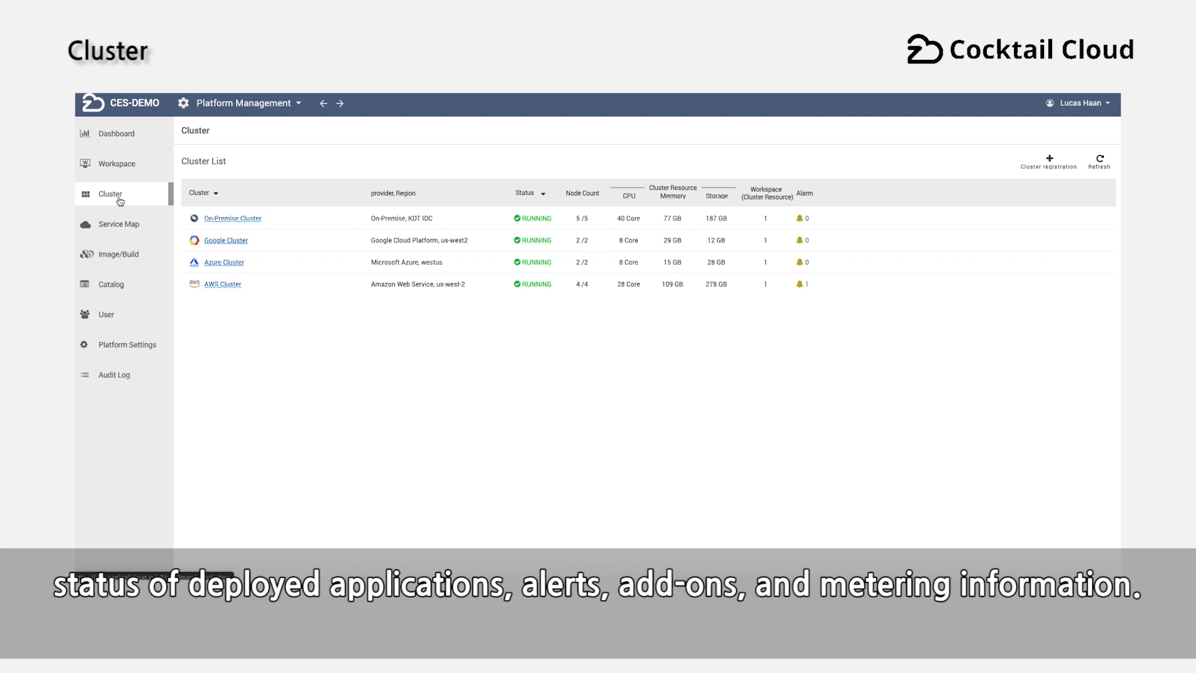
- Open the Snapshot List, switch to the Service Map List, and open Istio Demo
{"action": "left_click", "coordinate": [119, 226]}
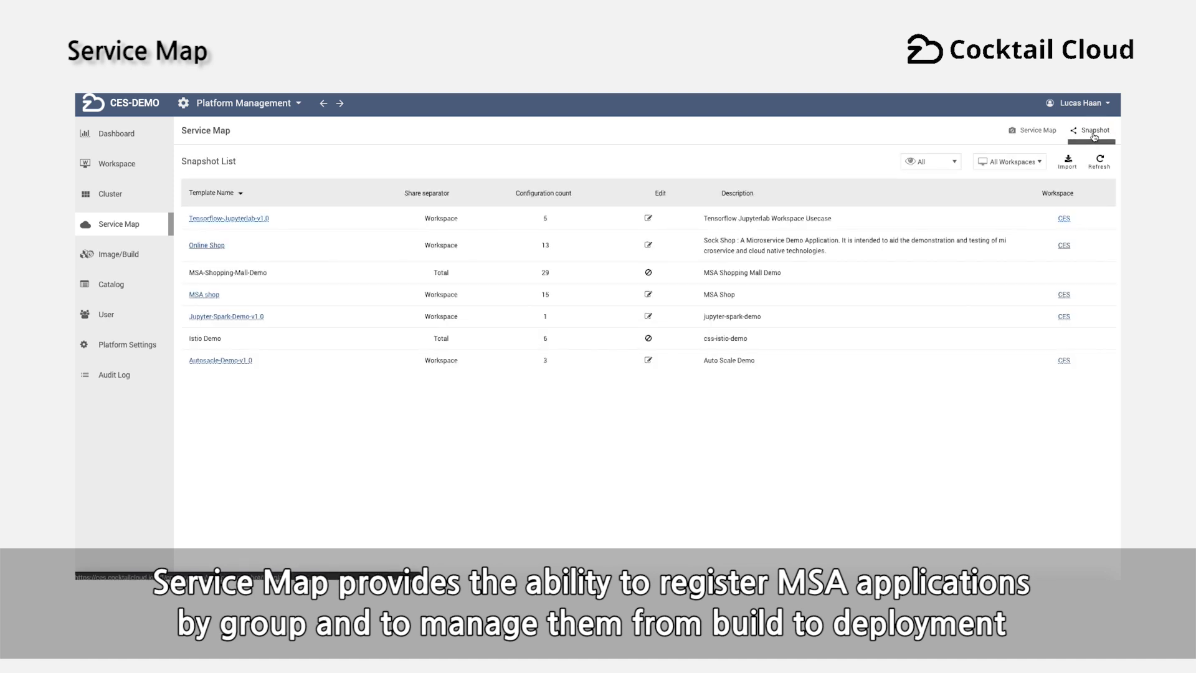
{"action": "left_click", "coordinate": [1041, 132]}
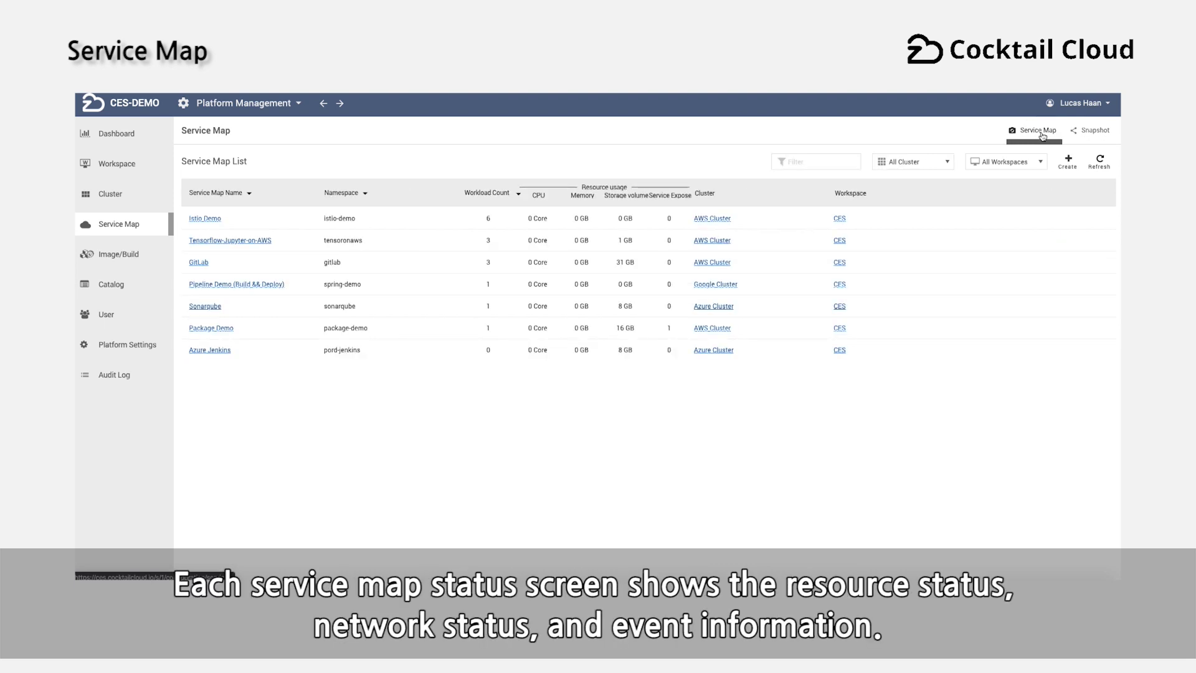
{"action": "left_click", "coordinate": [212, 219]}
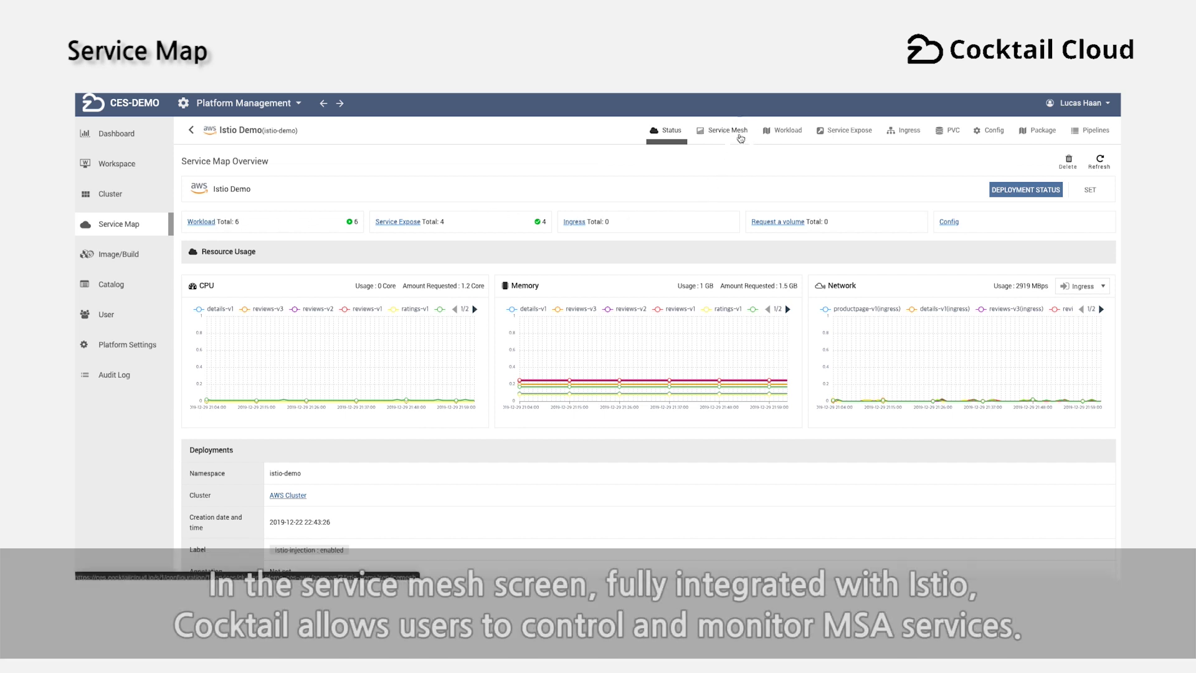
- View Istio Demo's Service Mesh graph and its Workload list, then begin Save as snapshot
{"action": "left_click", "coordinate": [740, 139]}
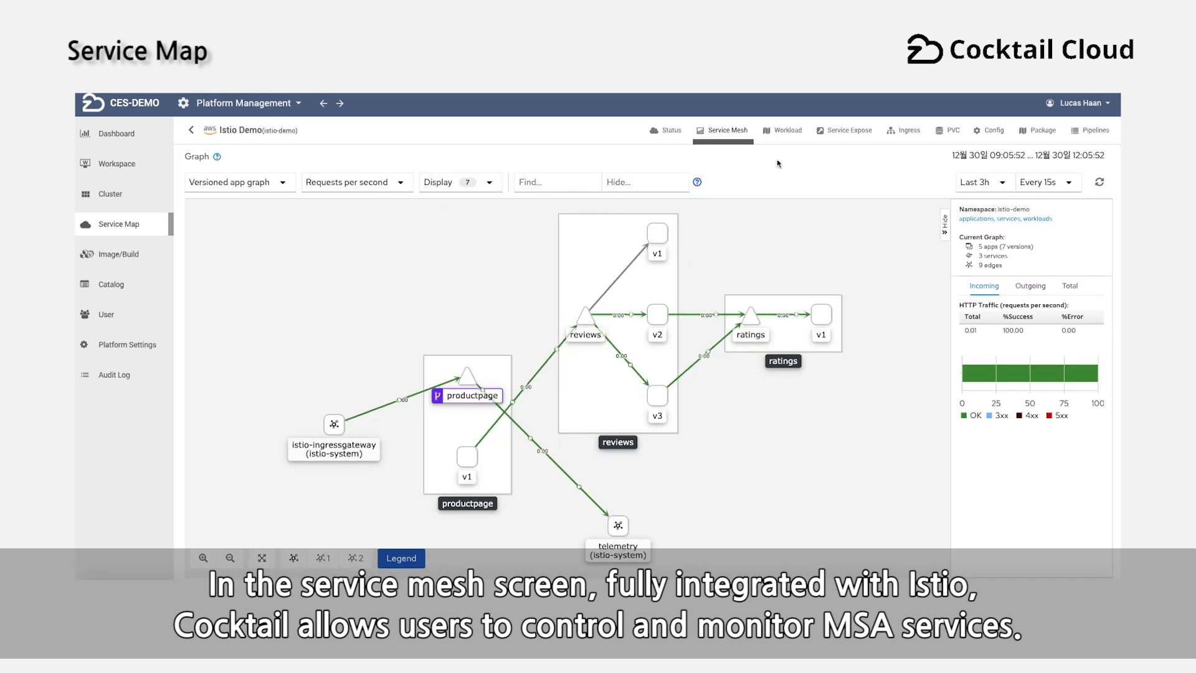
{"action": "left_click", "coordinate": [783, 131]}
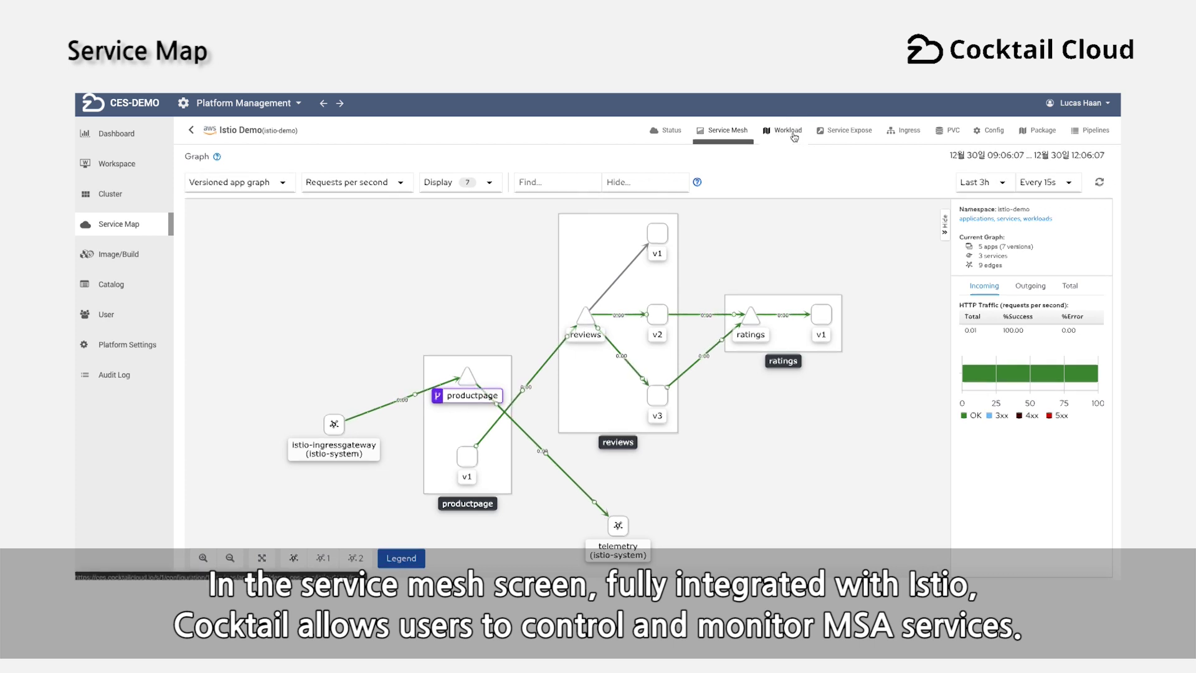
{"action": "left_click", "coordinate": [1086, 159]}
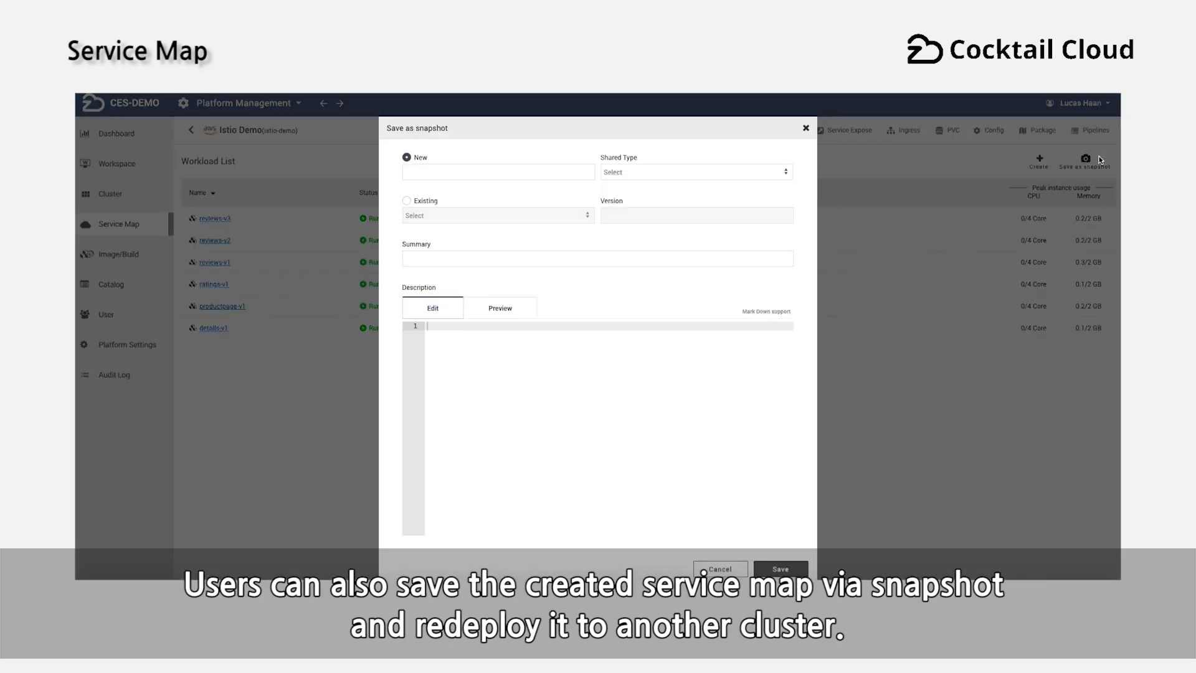
- Name the snapshot istio-snapshot, share it at System level, and give it summary istio-snapshot
{"action": "left_click", "coordinate": [452, 173]}
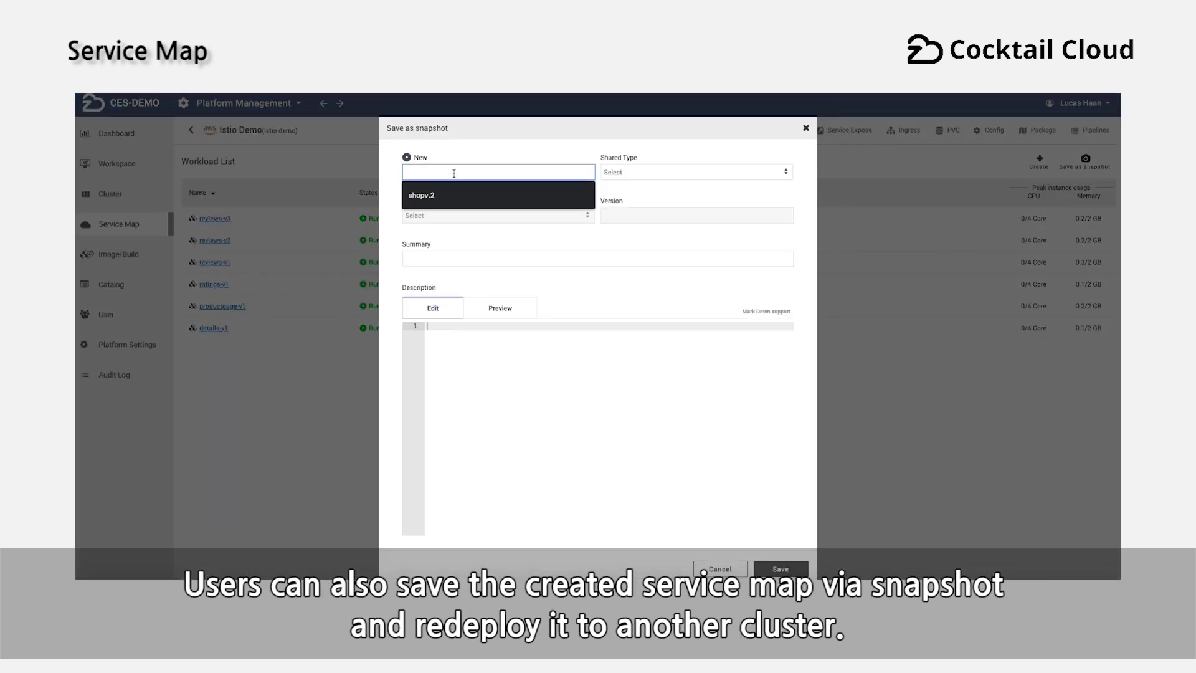
{"action": "type", "text": "istio-snapshot"}
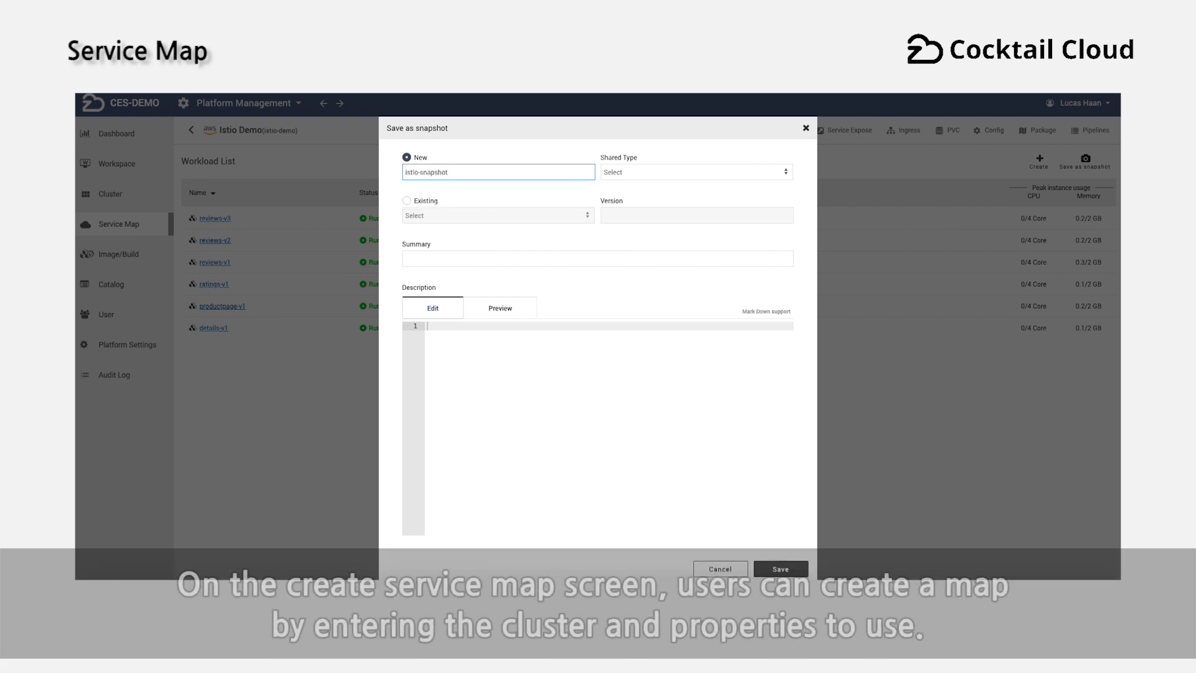
{"action": "left_click", "coordinate": [634, 171]}
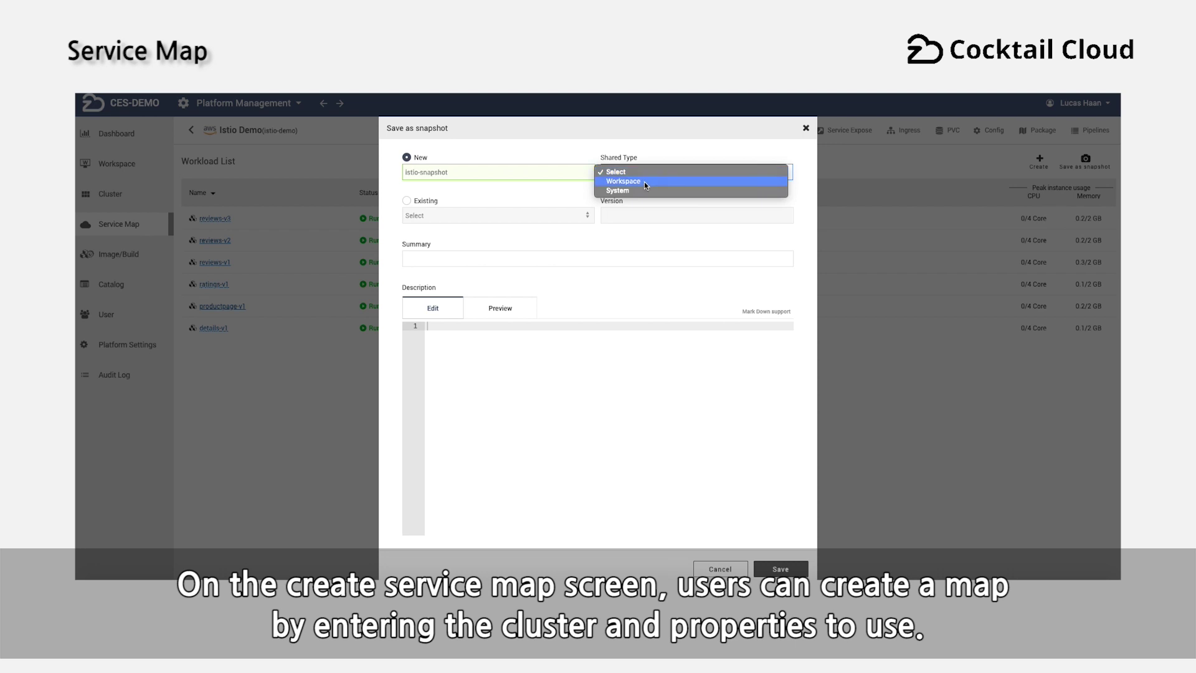
{"action": "left_click", "coordinate": [644, 190]}
{"action": "left_click", "coordinate": [502, 255]}
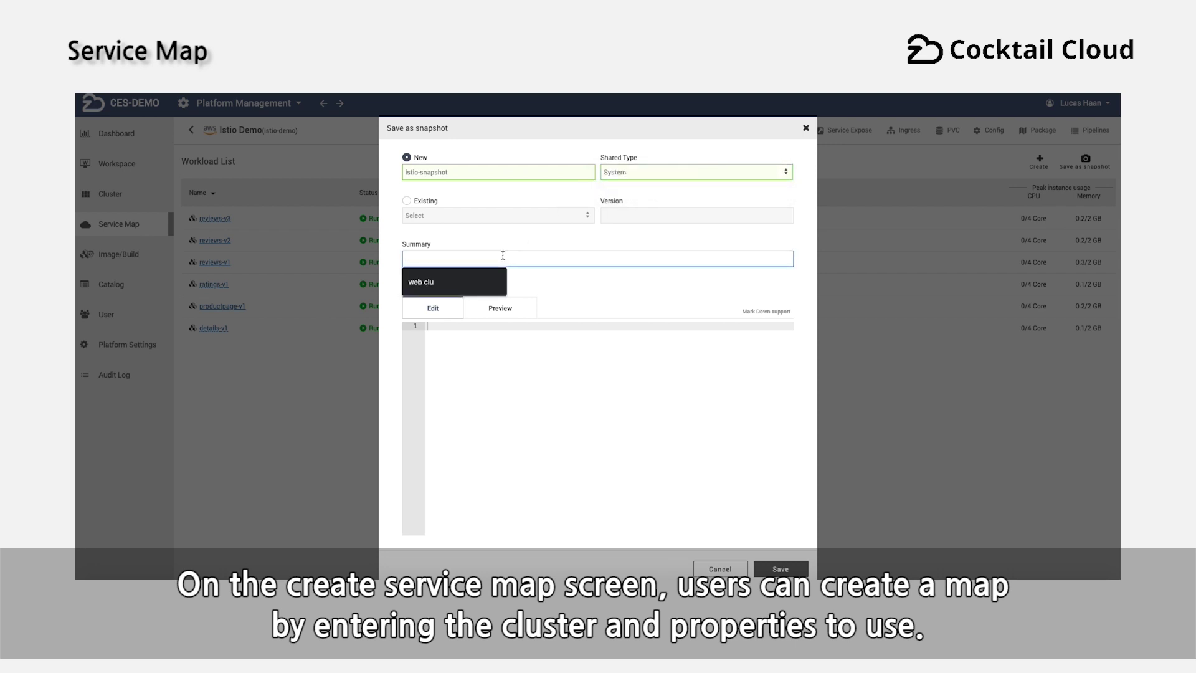
{"action": "type", "text": "istio-"}
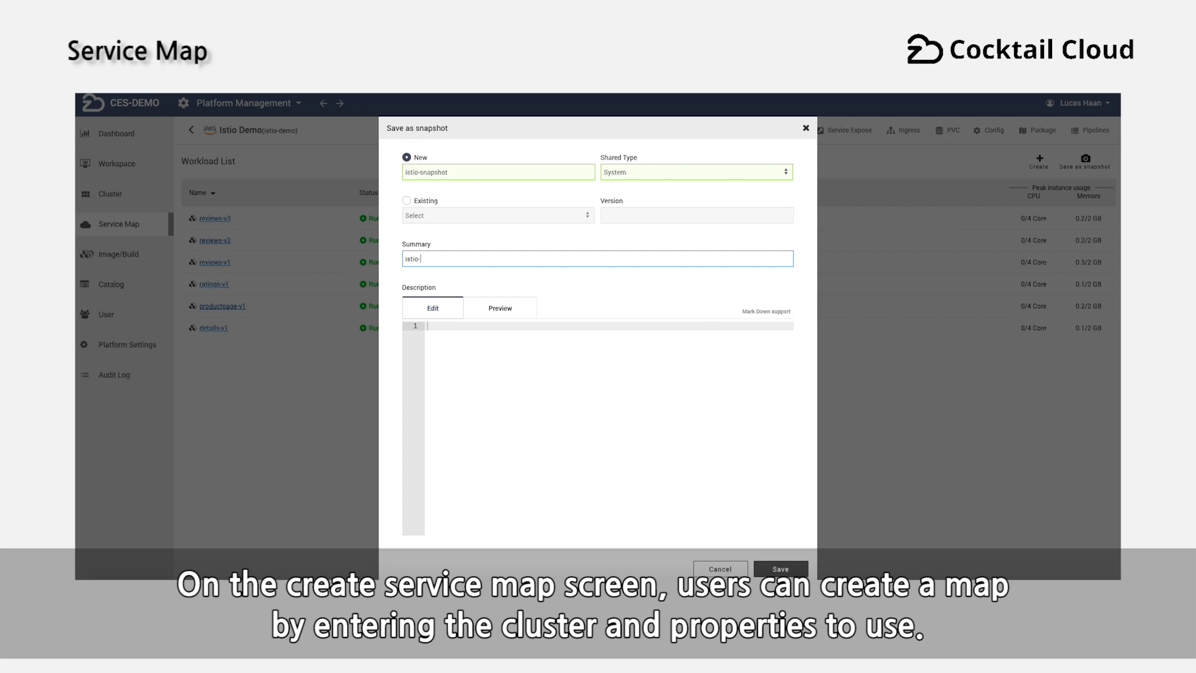
{"action": "type", "text": "snapshot"}
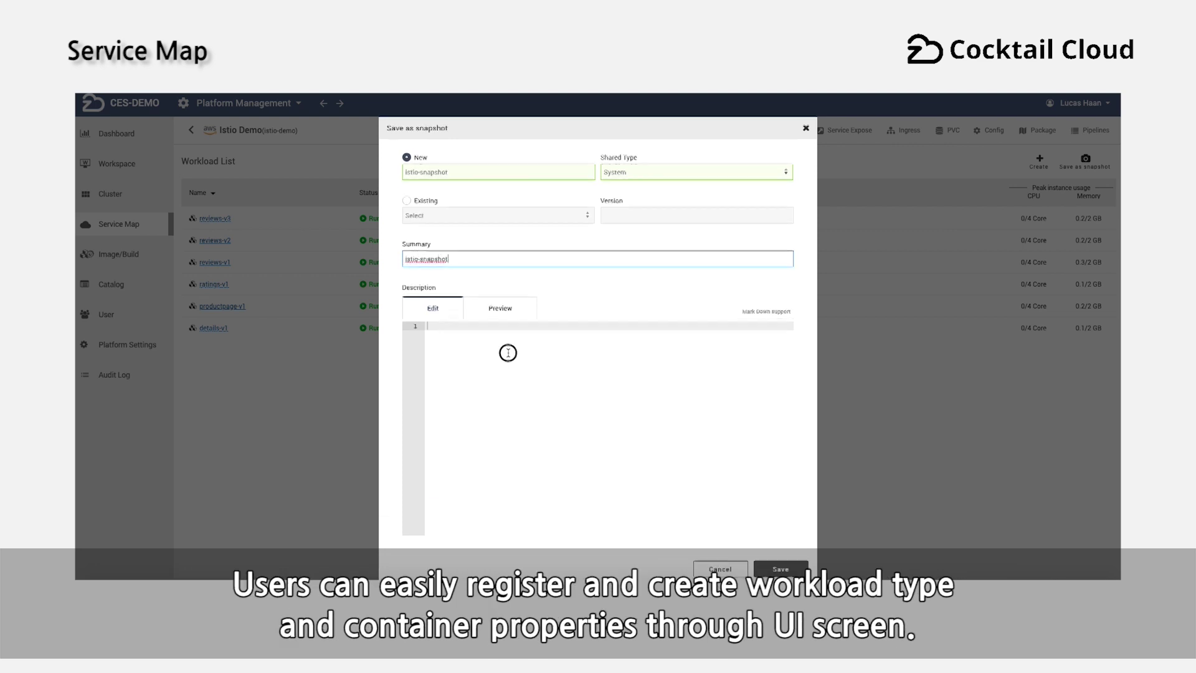
{"action": "left_click", "coordinate": [507, 350]}
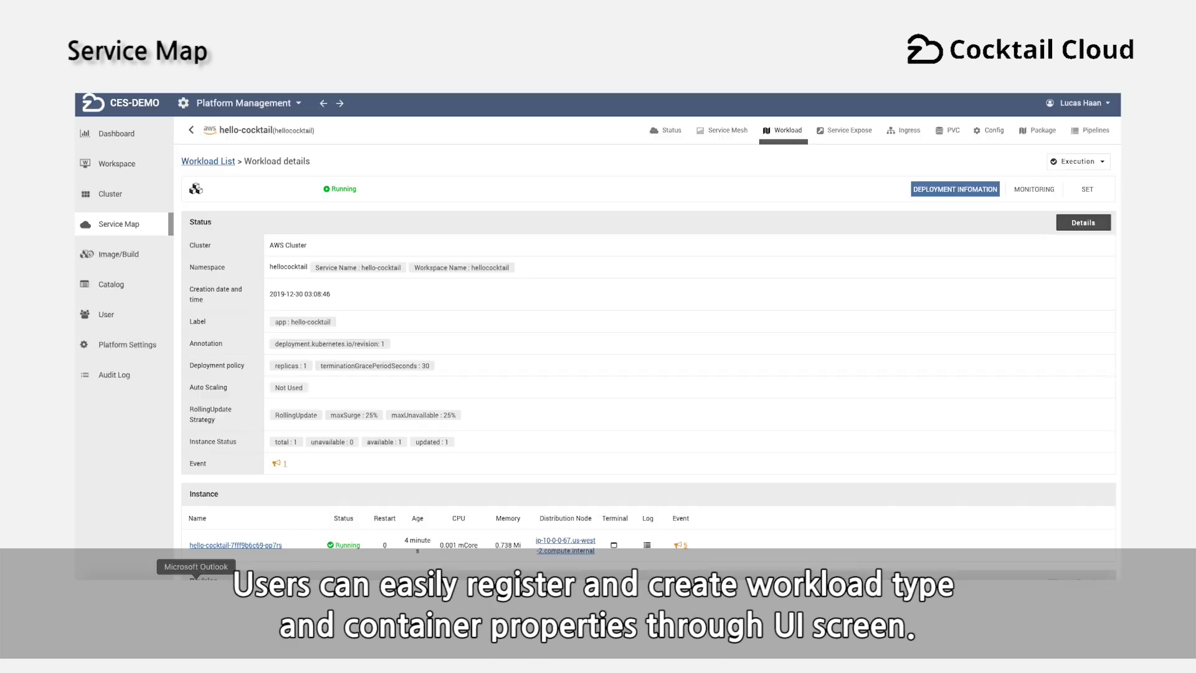
- Change hello-cocktail's YAML replicas on line 12 from 1 to 2, then save and restart it
{"action": "left_click", "coordinate": [1099, 196]}
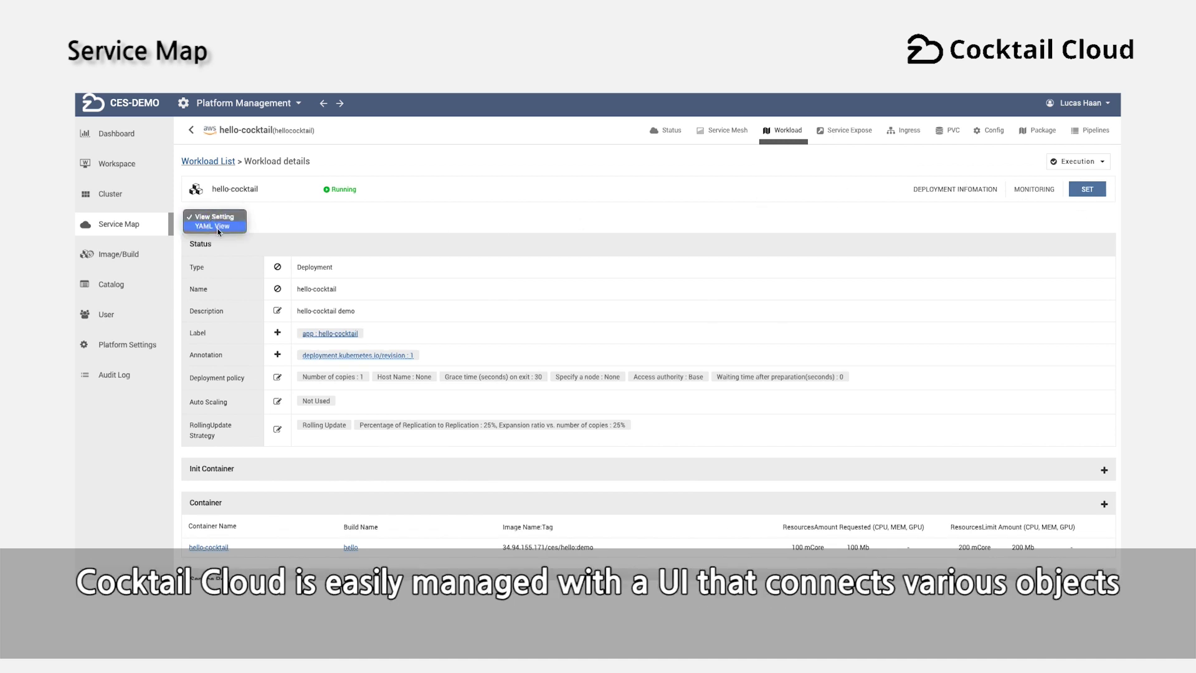
{"action": "left_click", "coordinate": [218, 228]}
{"action": "scroll", "coordinate": [306, 332], "scroll_direction": "down", "scroll_amount": 3}
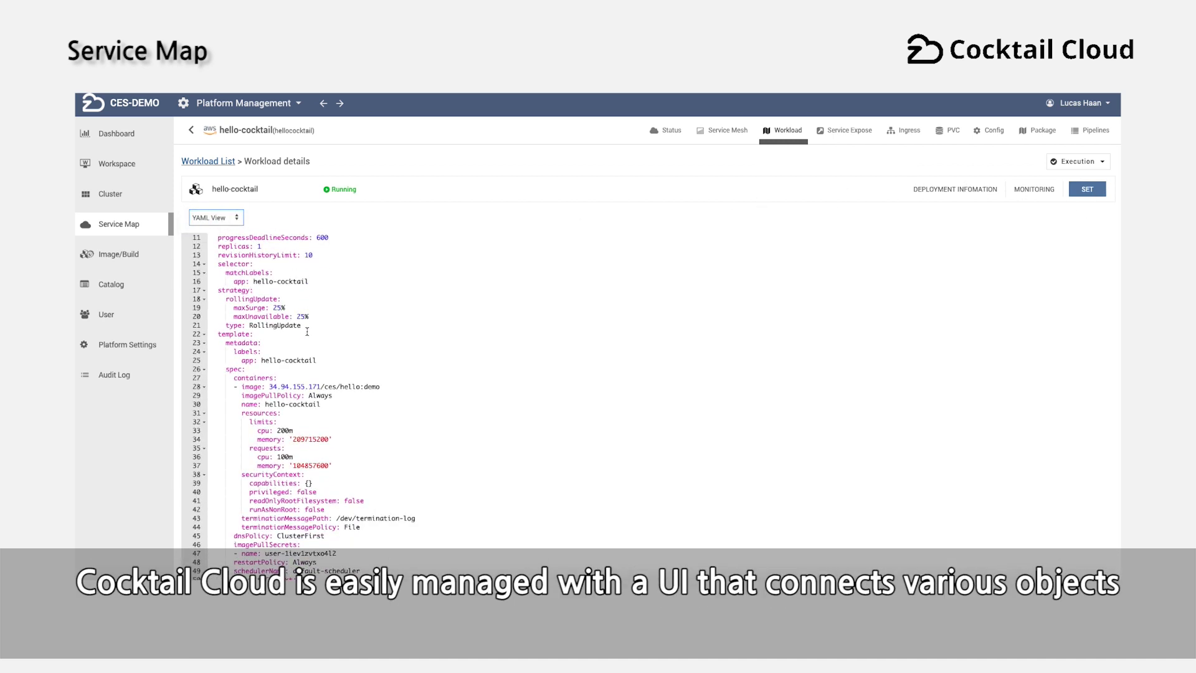
{"action": "scroll", "coordinate": [306, 331], "scroll_direction": "up", "scroll_amount": 5}
{"action": "left_click", "coordinate": [262, 333]}
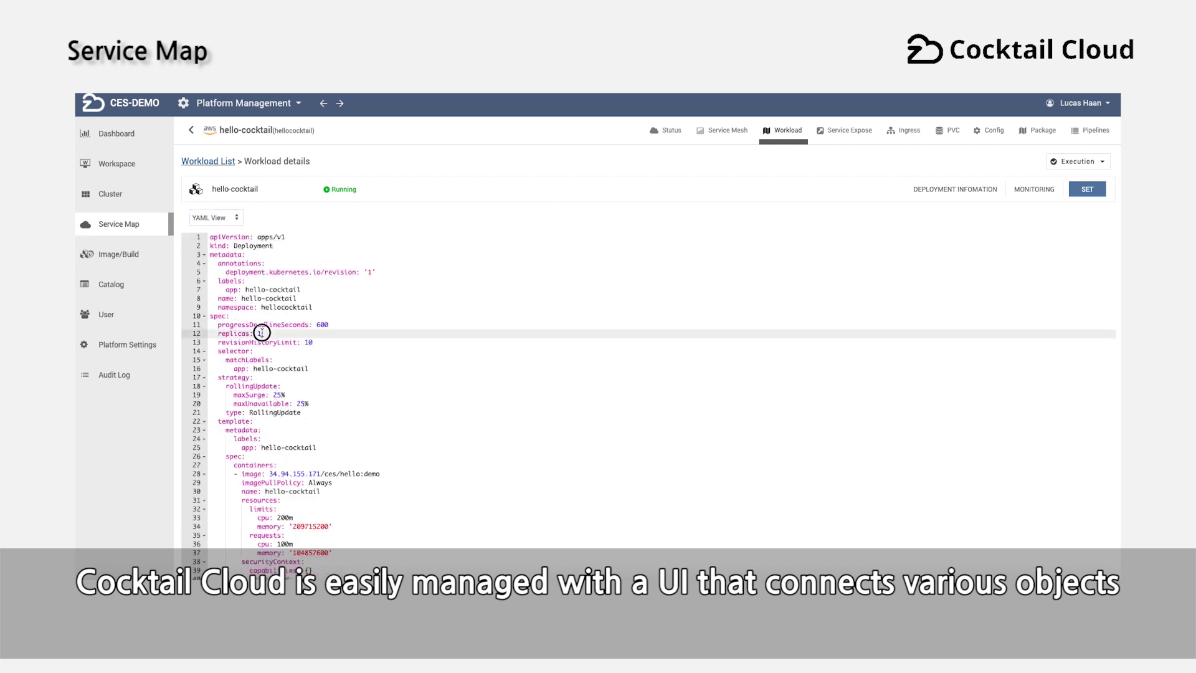
{"action": "key", "text": "BackSpace"}
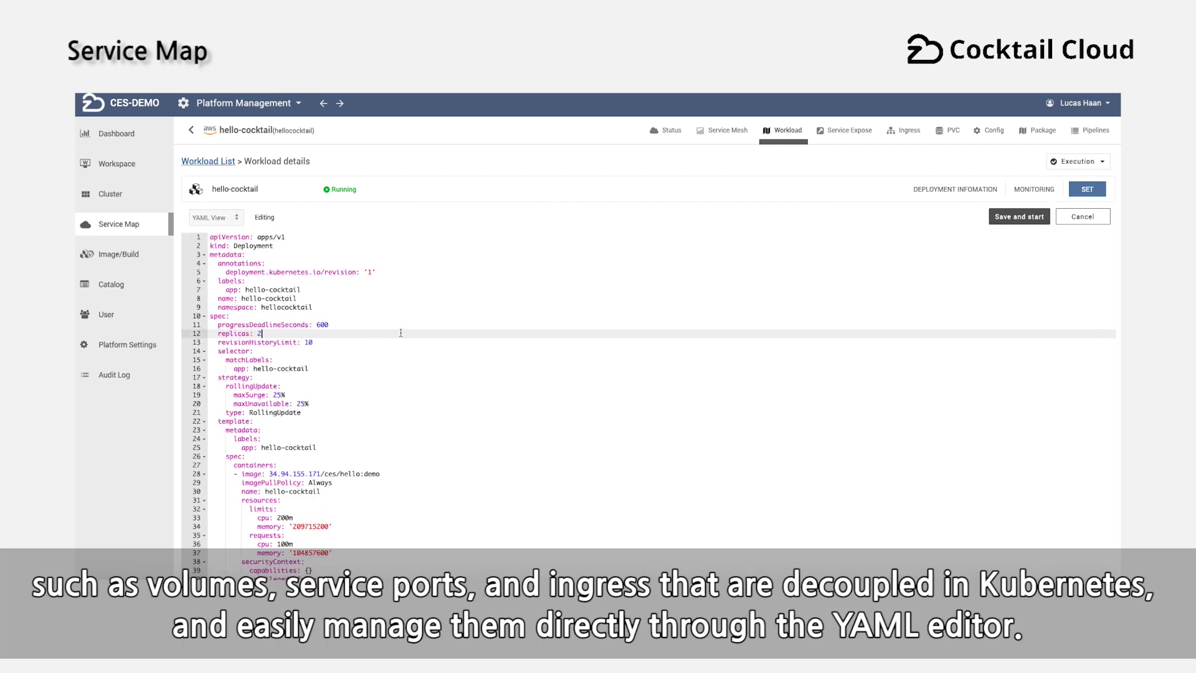
{"action": "left_click", "coordinate": [1009, 217]}
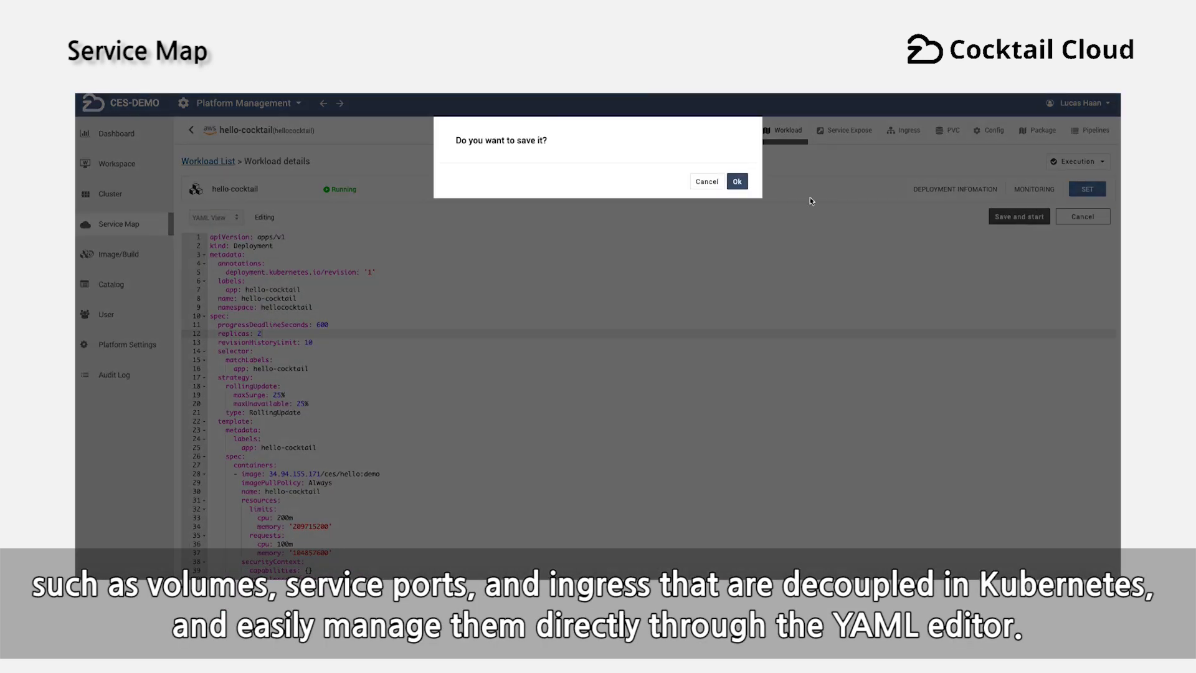
{"action": "left_click", "coordinate": [736, 182]}
{"action": "scroll", "coordinate": [683, 297], "scroll_direction": "down", "scroll_amount": 5}
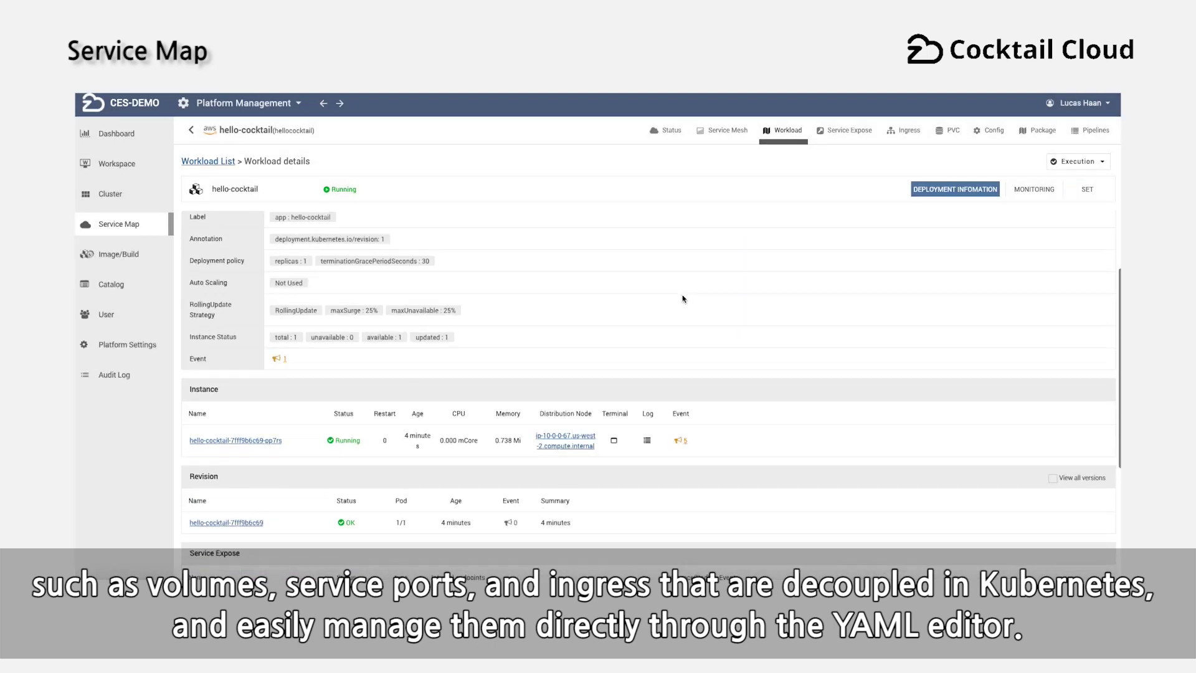
{"action": "scroll", "coordinate": [355, 427], "scroll_direction": "down", "scroll_amount": 1}
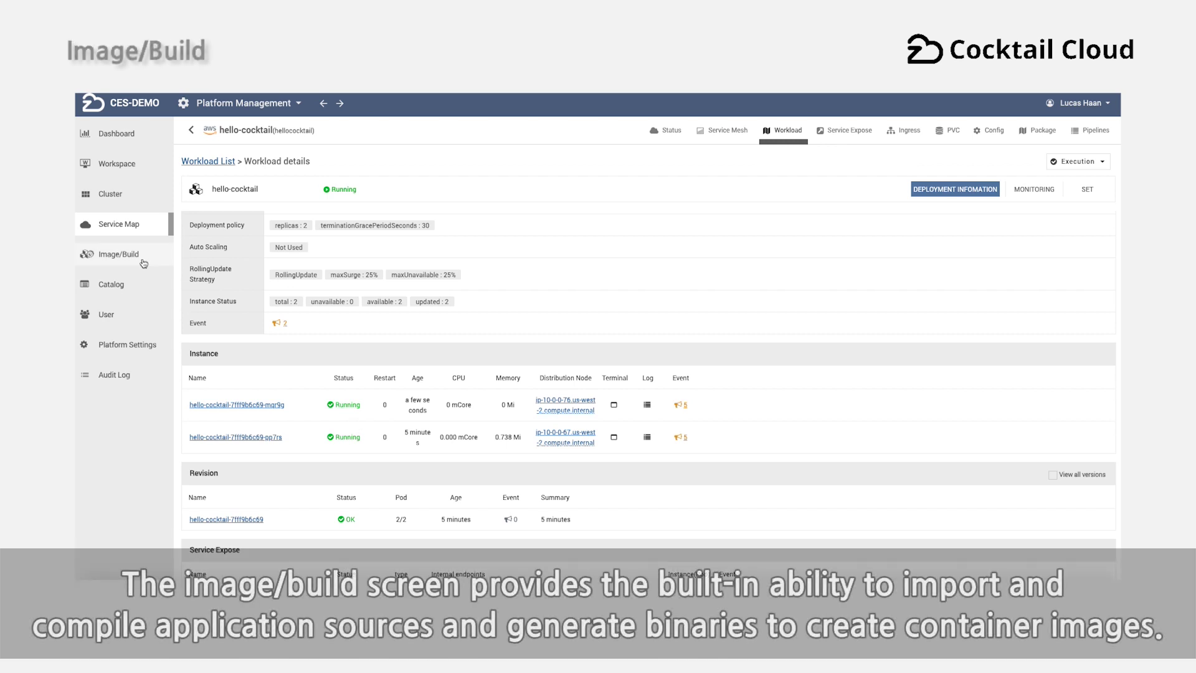
{"action": "left_click", "coordinate": [142, 261]}
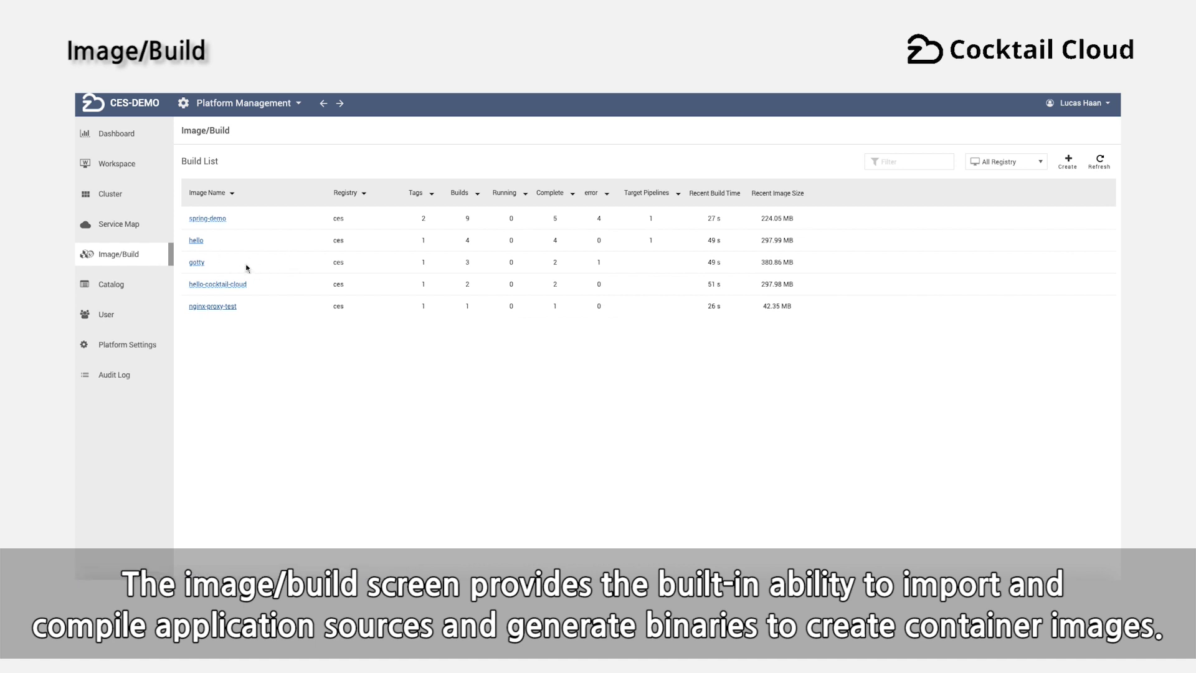
{"action": "left_click", "coordinate": [198, 241]}
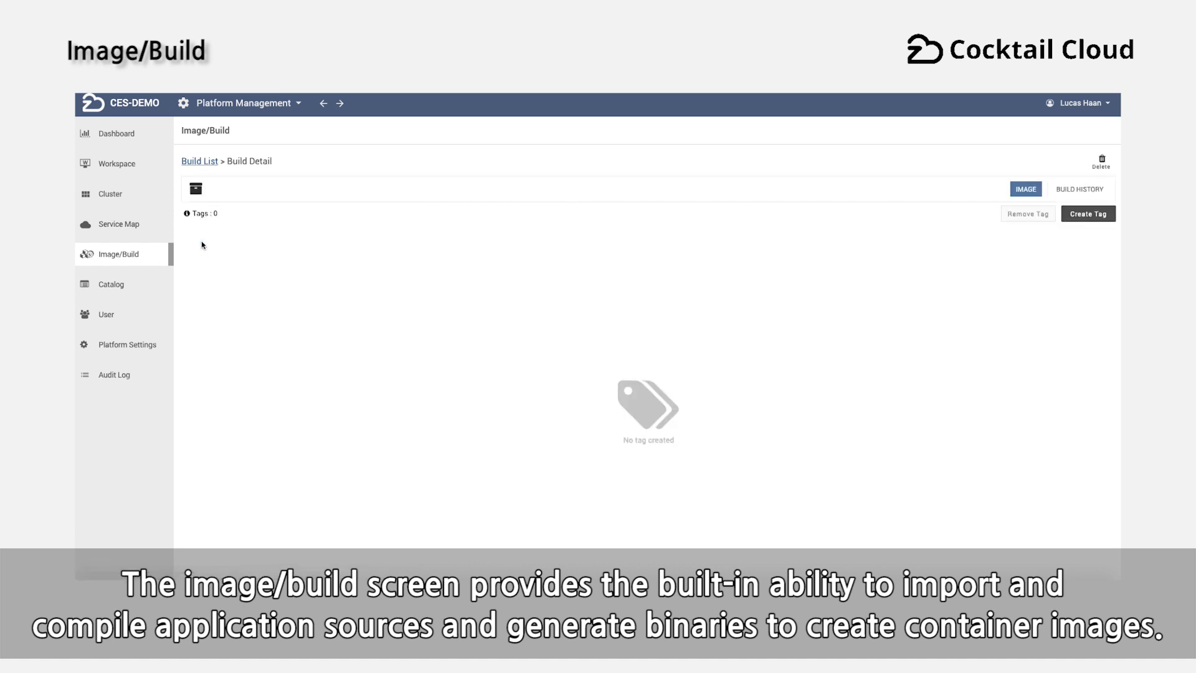
{"action": "left_click", "coordinate": [208, 265]}
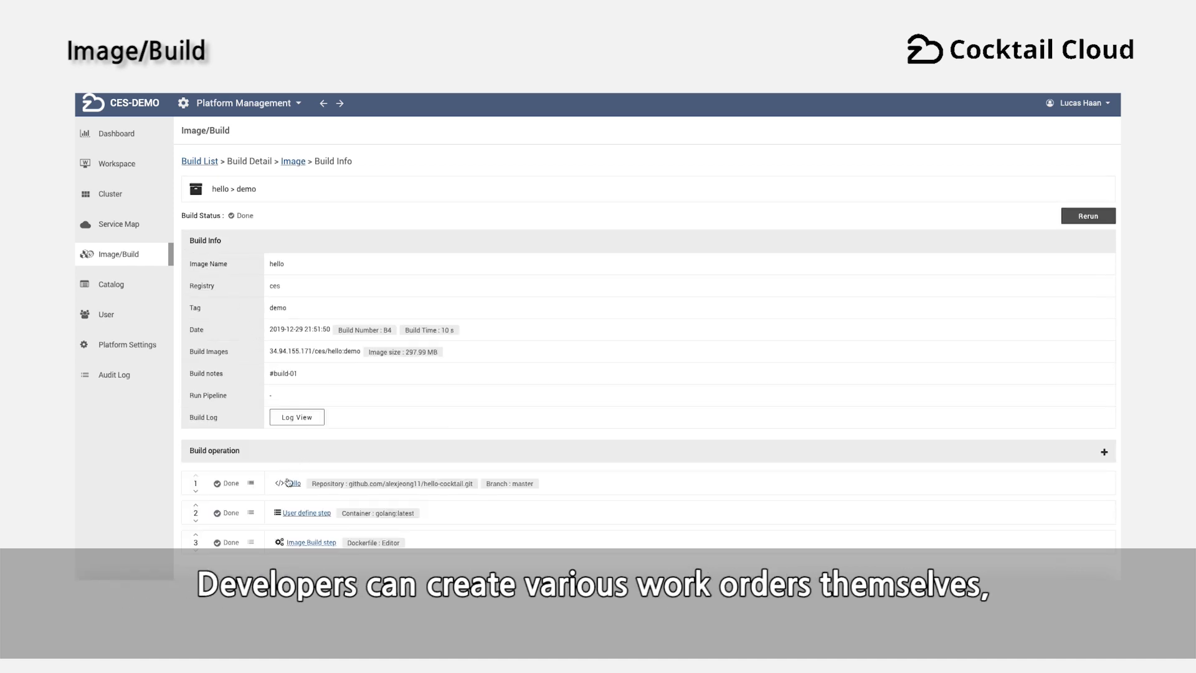
{"action": "left_click", "coordinate": [293, 484]}
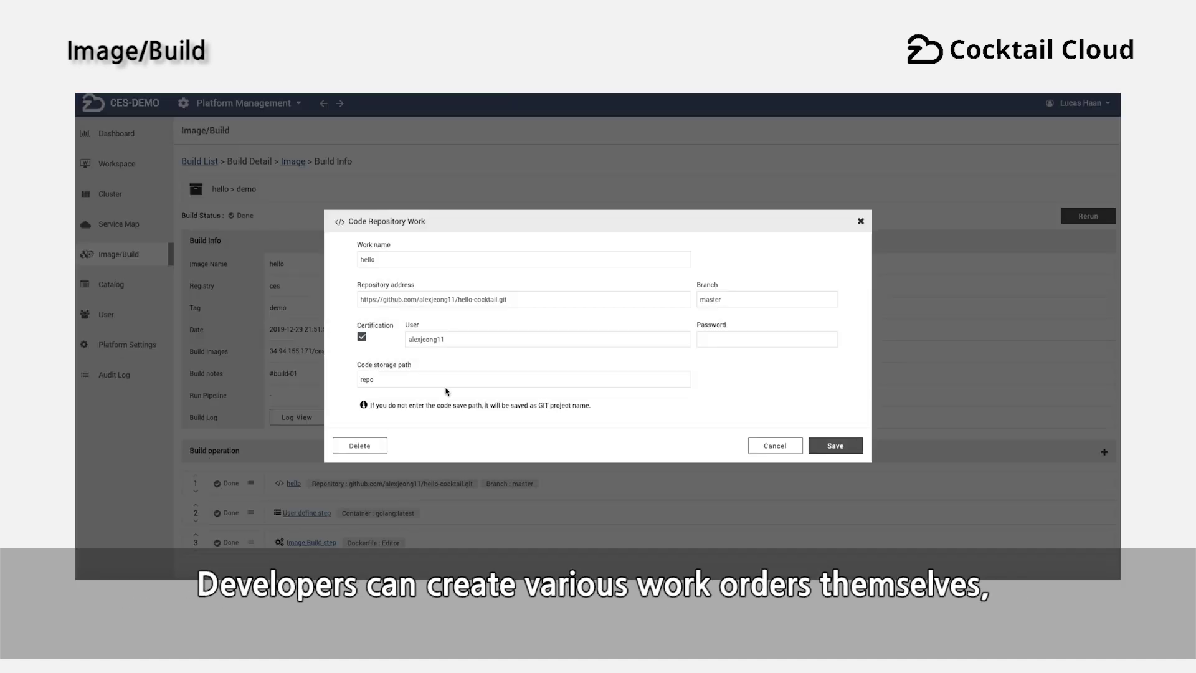
{"action": "left_click", "coordinate": [762, 449]}
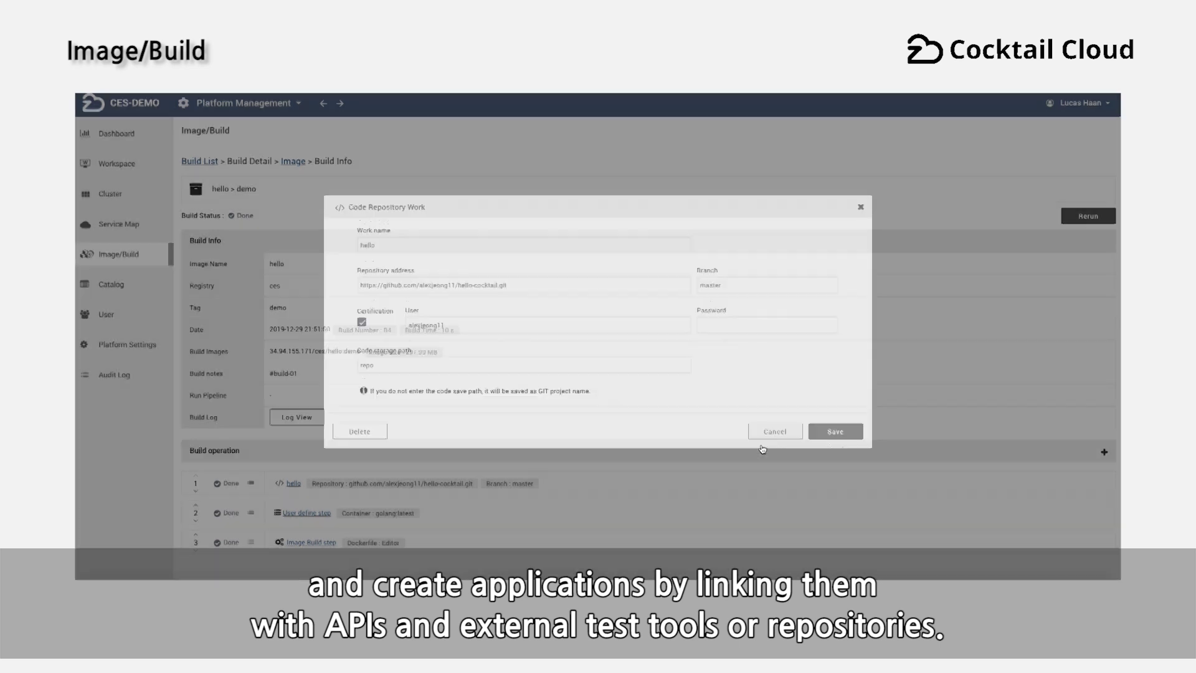
{"action": "left_click", "coordinate": [308, 513]}
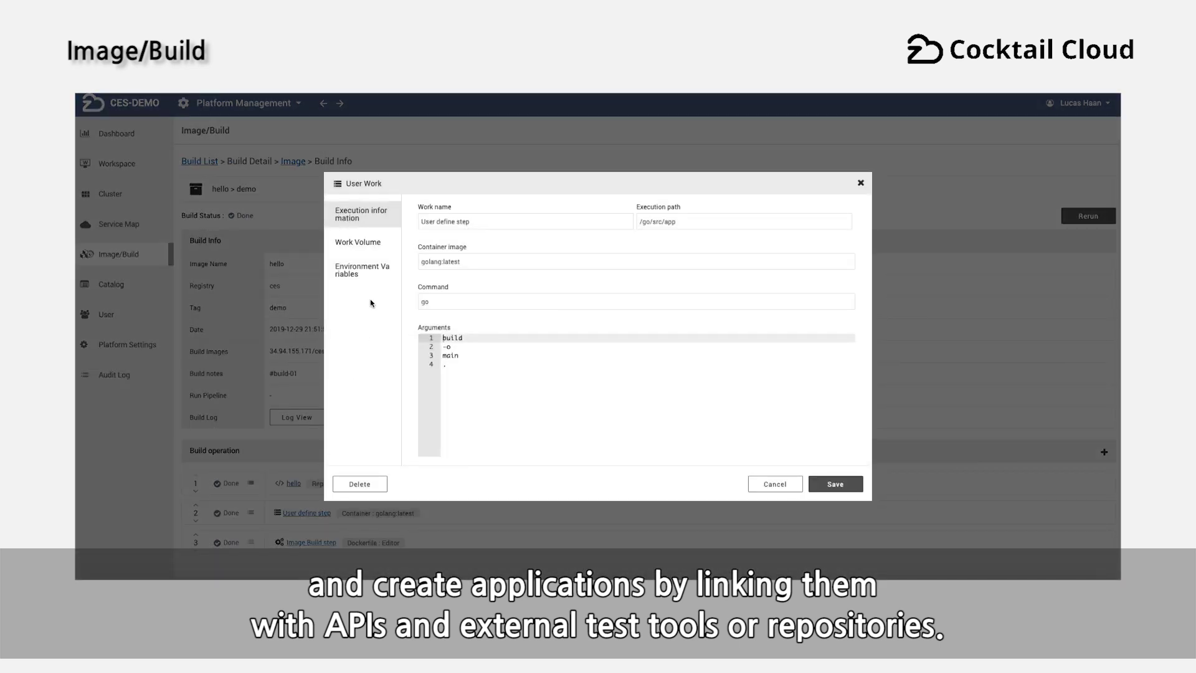
{"action": "left_click", "coordinate": [799, 485]}
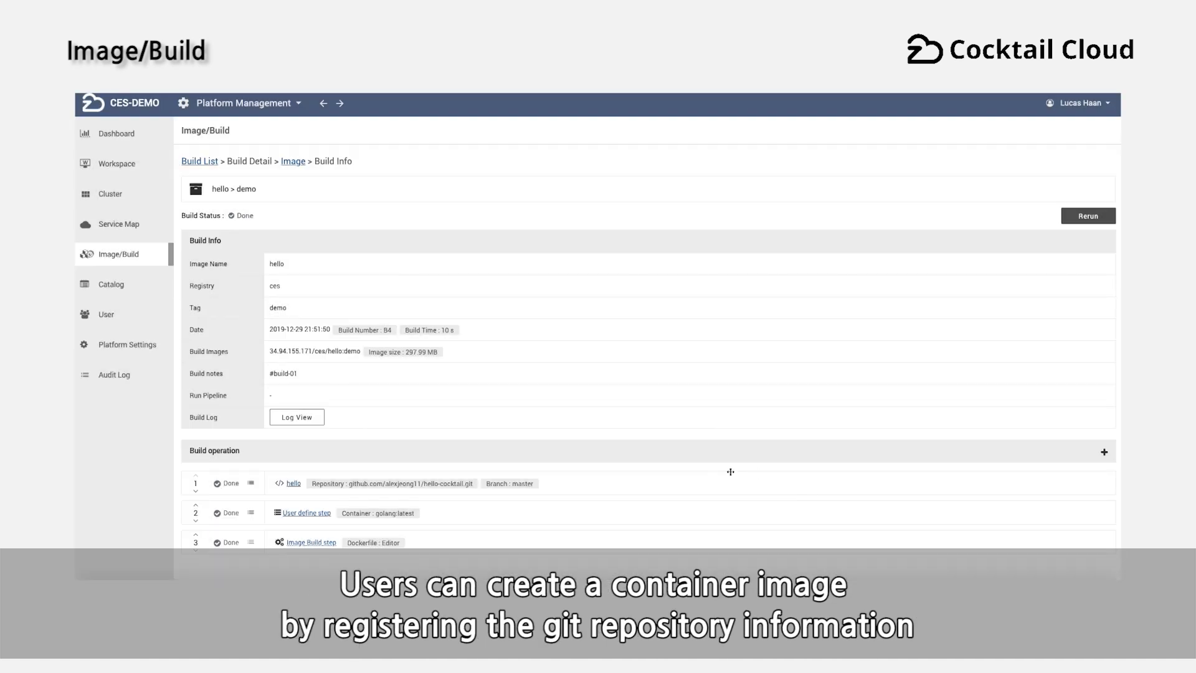
{"action": "left_click", "coordinate": [290, 545]}
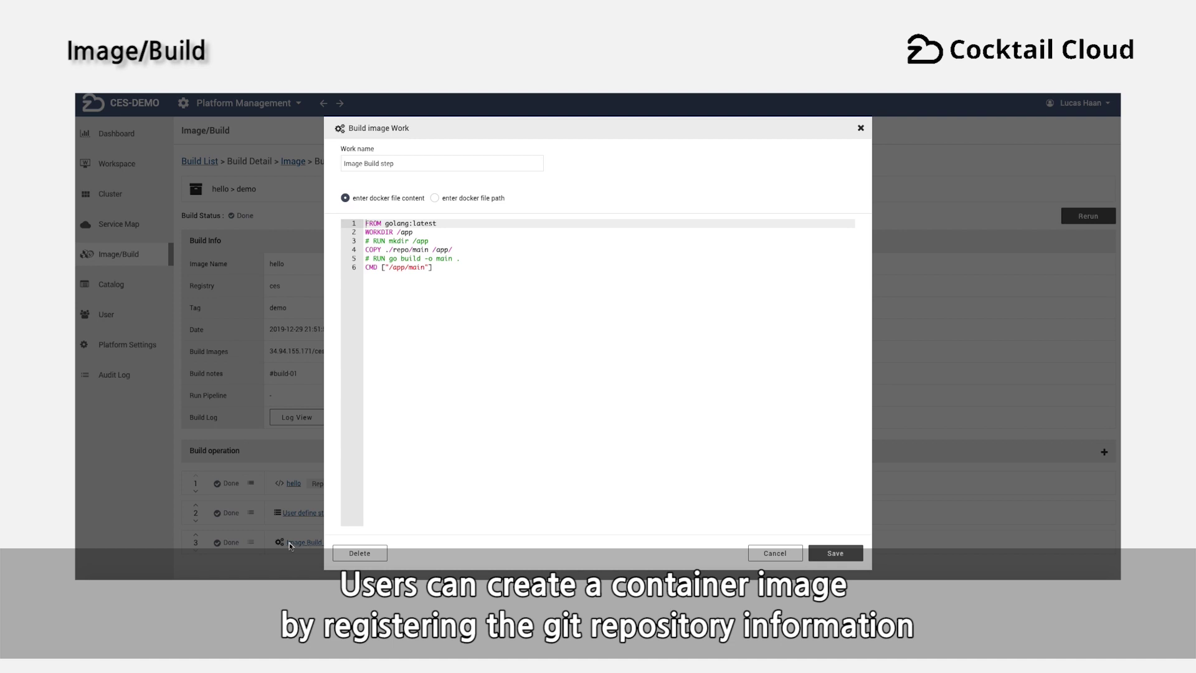
{"action": "left_click", "coordinate": [758, 553]}
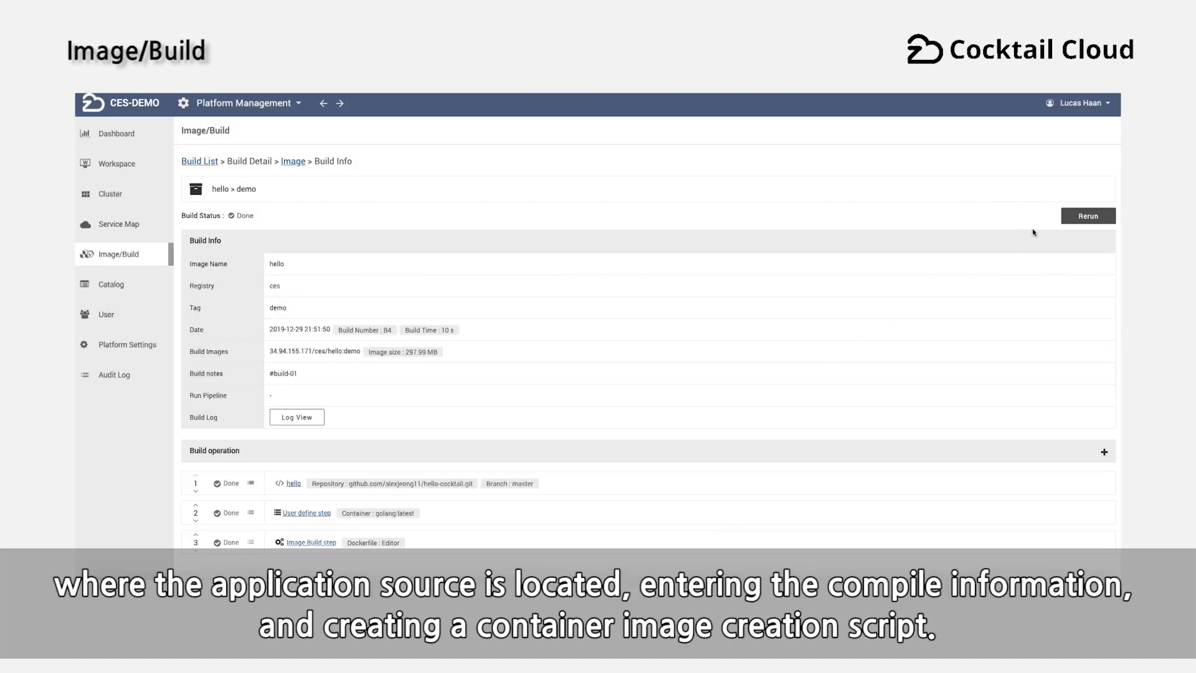
- Rerun the hello > demo build with note #build-01 and check its Build Log
{"action": "left_click", "coordinate": [1087, 218]}
{"action": "left_click", "coordinate": [489, 337]}
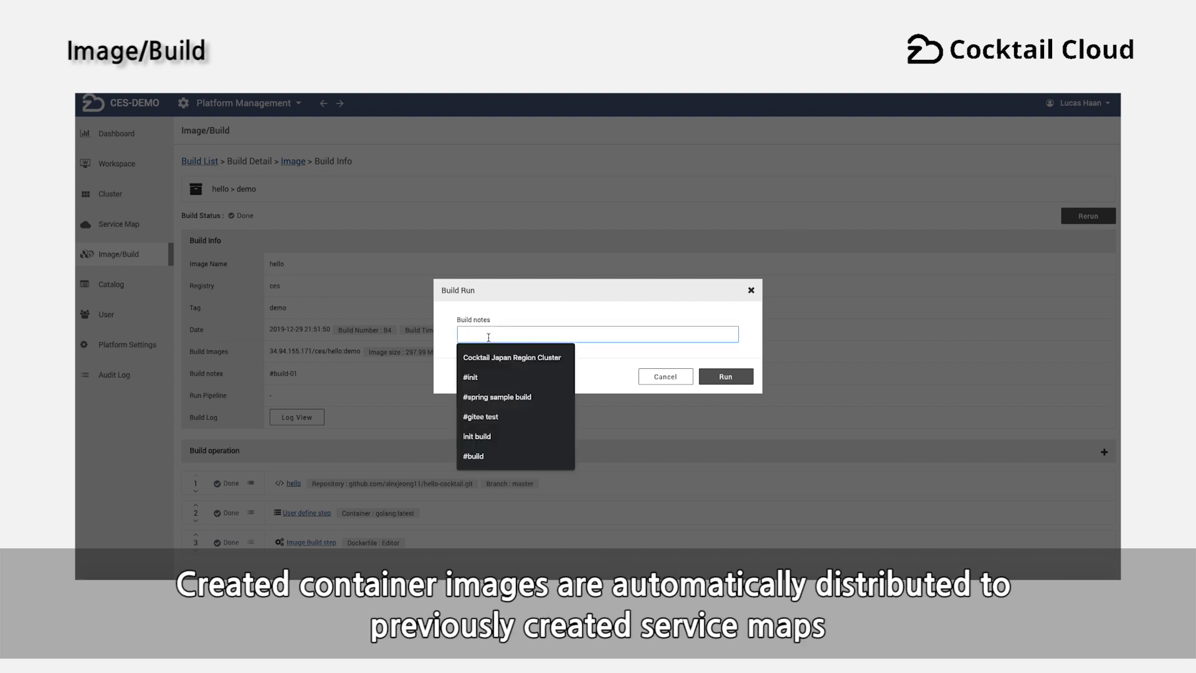
{"action": "type", "text": "#bui"}
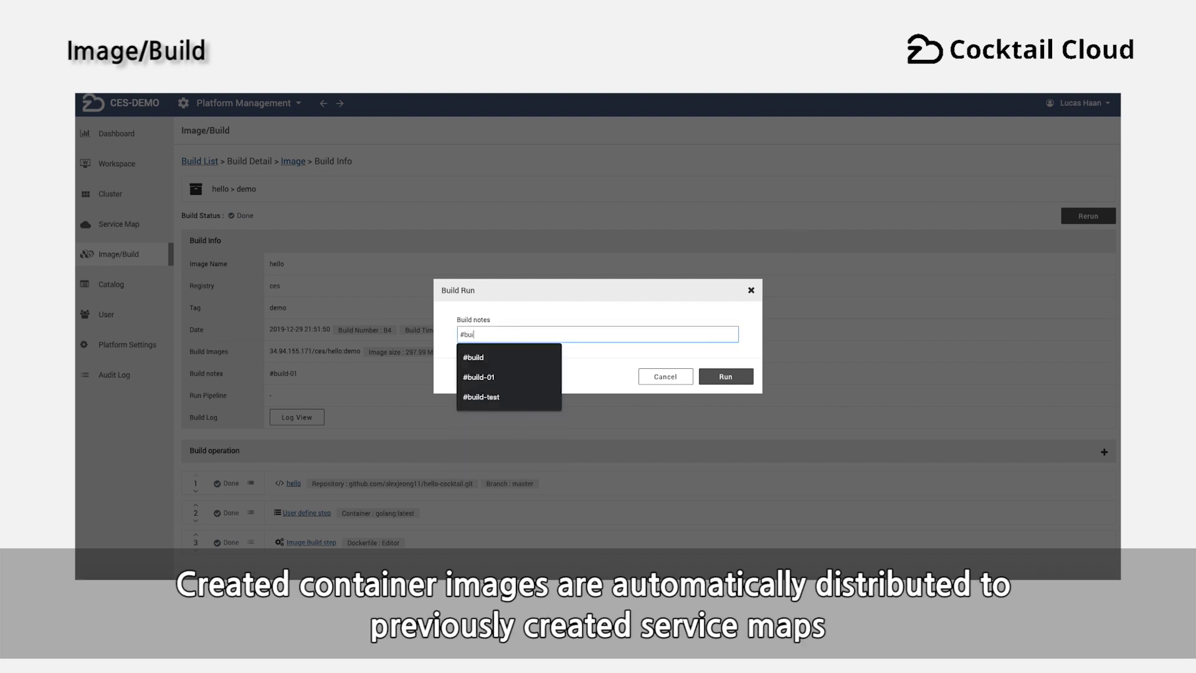
{"action": "type", "text": "ld-01"}
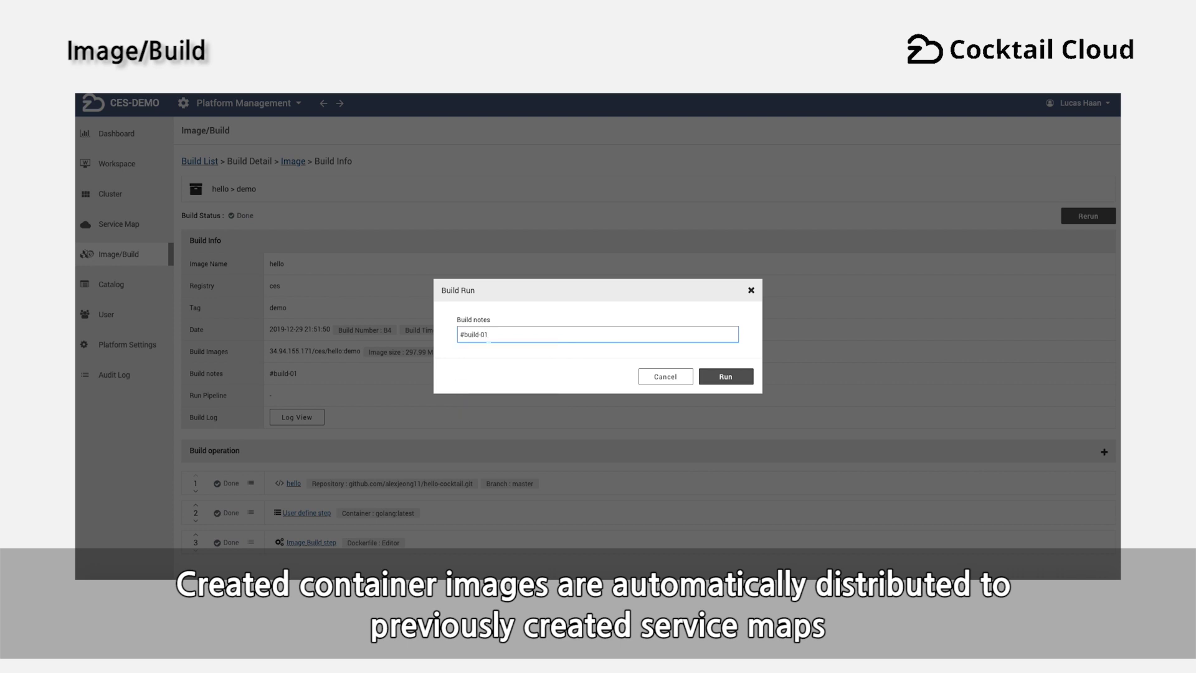
{"action": "left_click", "coordinate": [707, 377]}
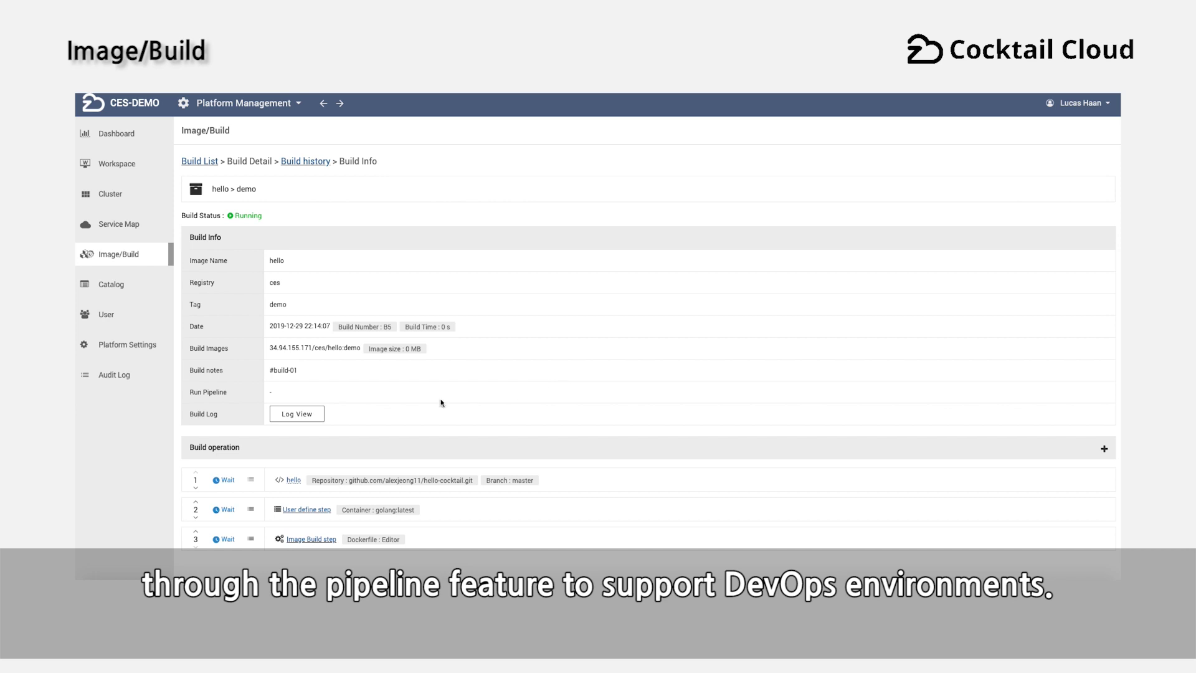
{"action": "left_click", "coordinate": [296, 413]}
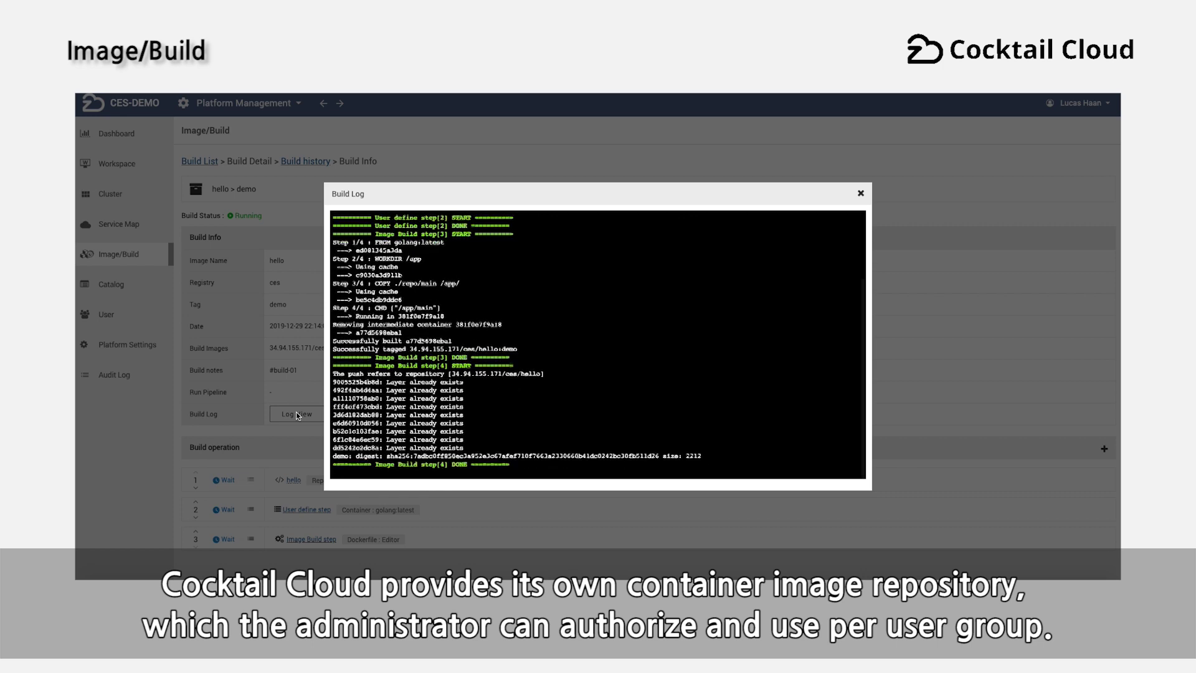
{"action": "left_click", "coordinate": [861, 194]}
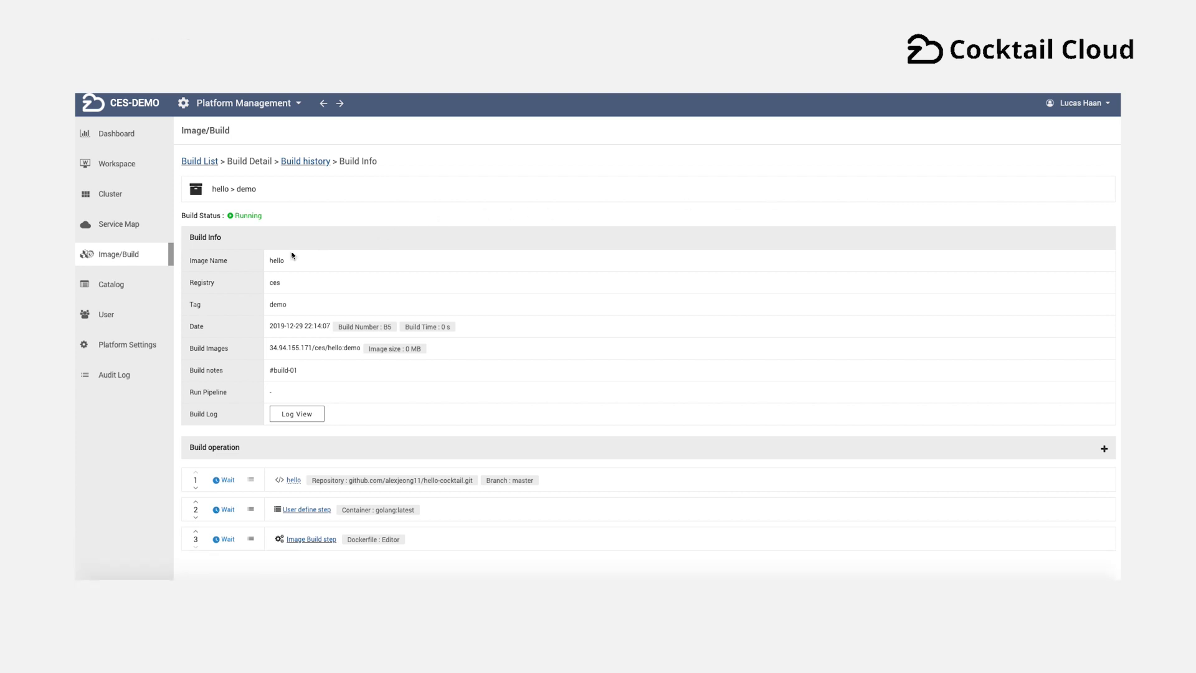
- Browse the Helm Catalog package grid and scroll through the mariadb 7.3.1 package's README
{"action": "left_click", "coordinate": [150, 283]}
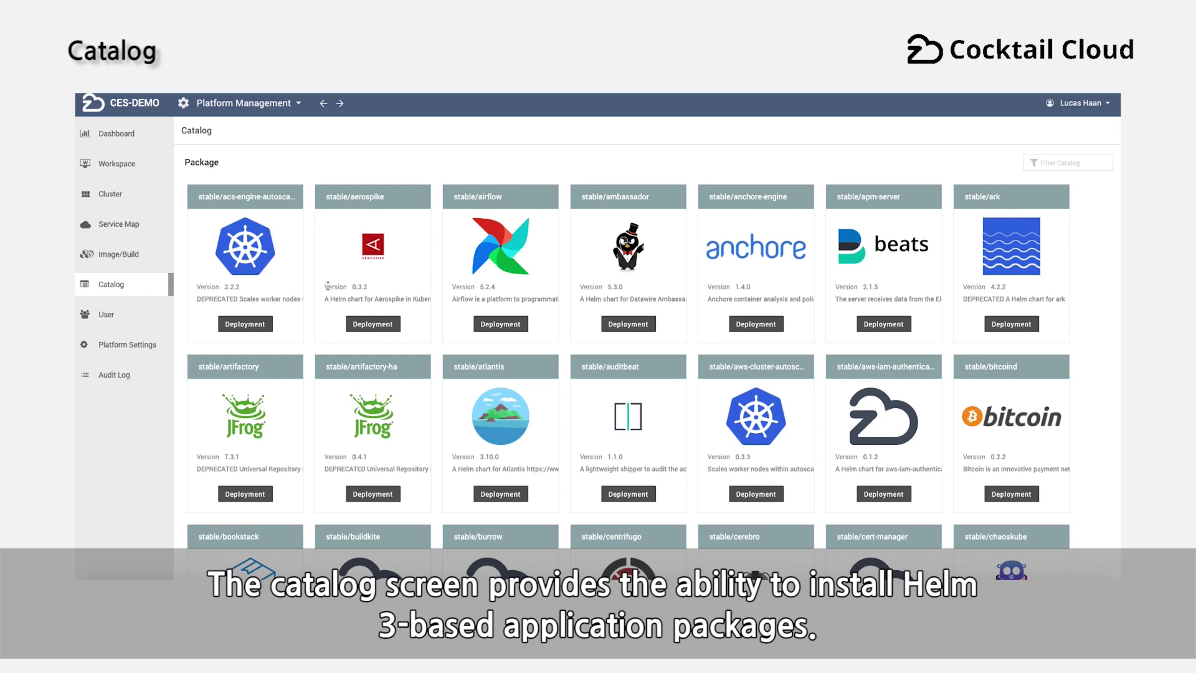
{"action": "scroll", "coordinate": [328, 286], "scroll_direction": "down", "scroll_amount": 7}
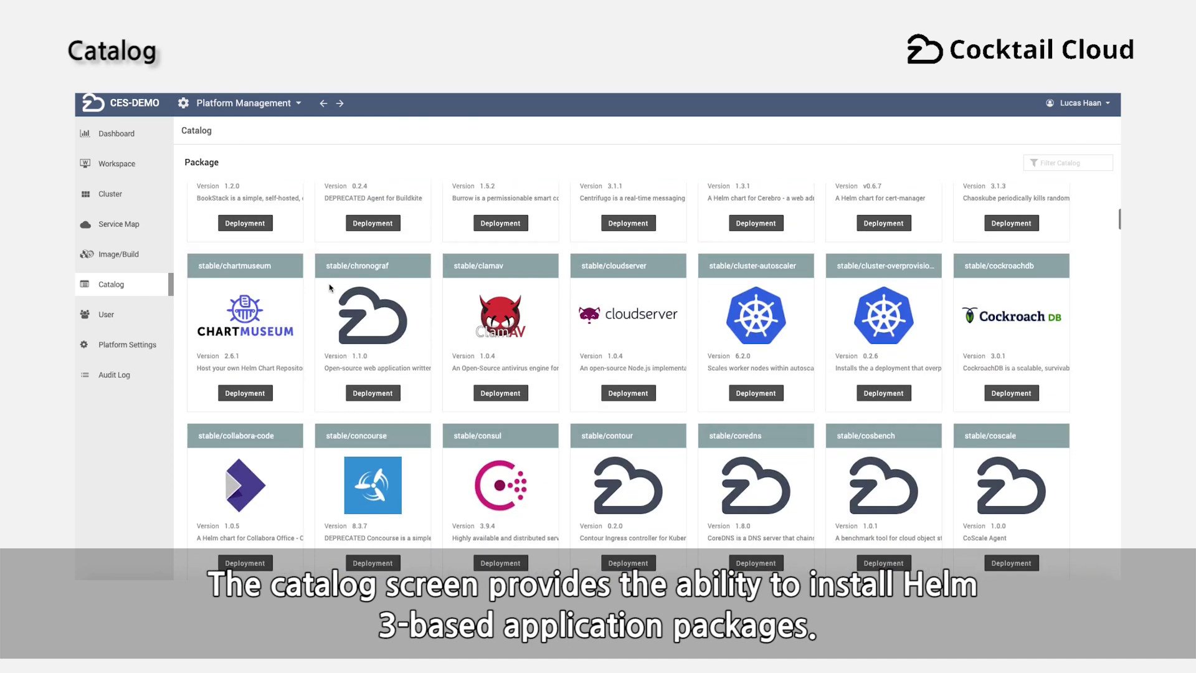
{"action": "scroll", "coordinate": [330, 287], "scroll_direction": "down", "scroll_amount": 5}
{"action": "scroll", "coordinate": [329, 283], "scroll_direction": "up", "scroll_amount": 11}
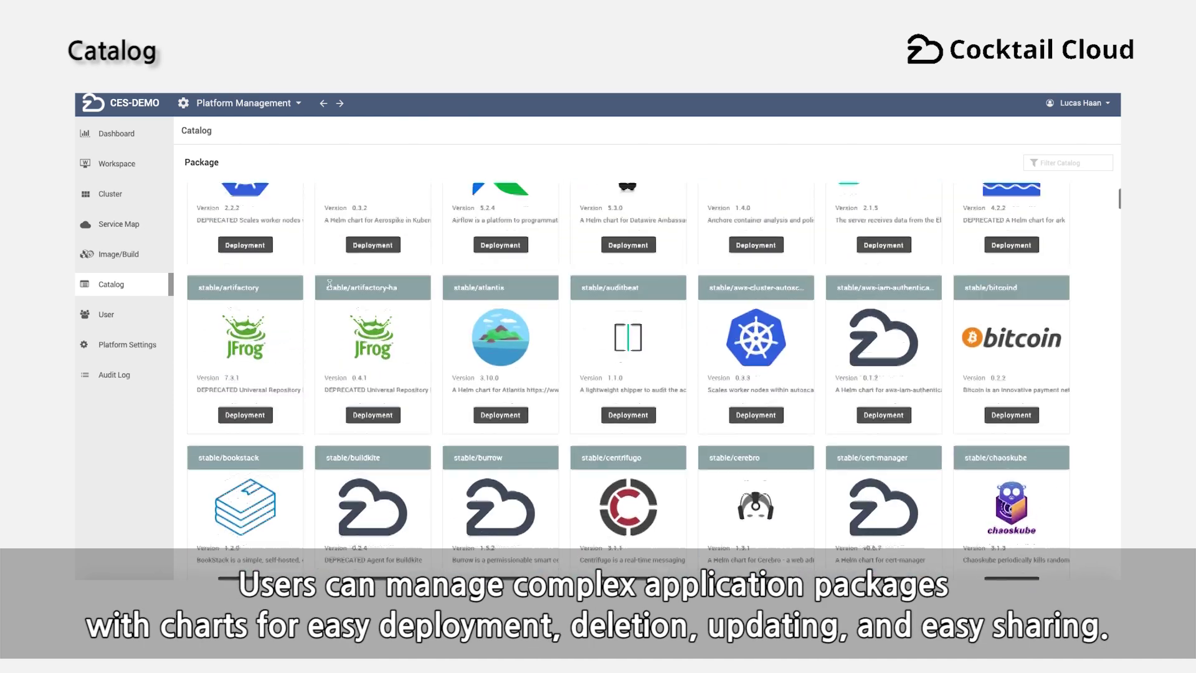
{"action": "scroll", "coordinate": [337, 284], "scroll_direction": "up", "scroll_amount": 1}
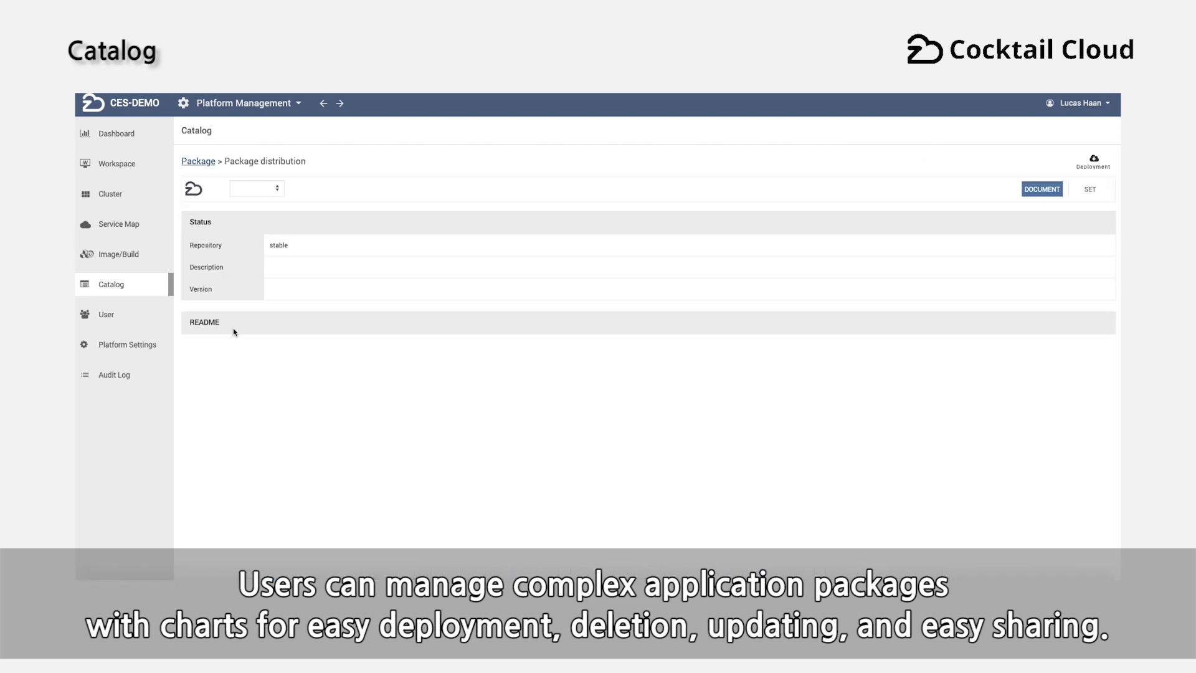
{"action": "scroll", "coordinate": [233, 327], "scroll_direction": "down", "scroll_amount": 5}
{"action": "scroll", "coordinate": [233, 328], "scroll_direction": "down", "scroll_amount": 5}
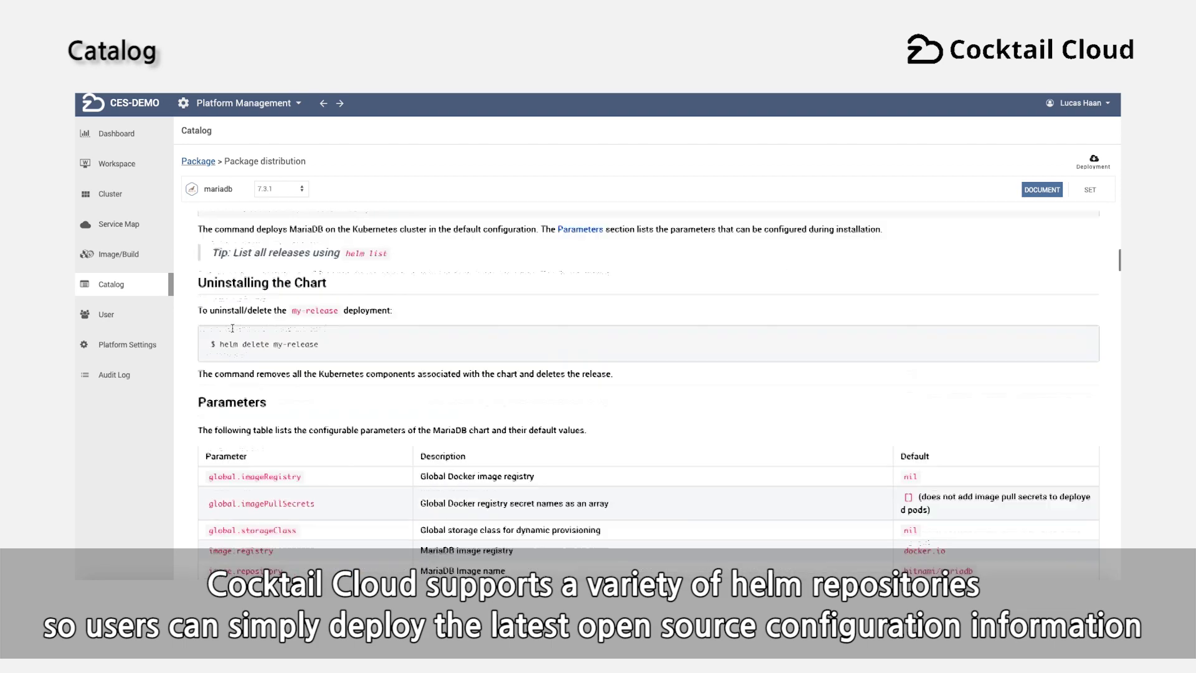
{"action": "scroll", "coordinate": [174, 330], "scroll_direction": "up", "scroll_amount": 9}
- Set mariadb's deployment type New, workspace CES, service maps group CES Demo, cluster AWS Cluster
{"action": "left_click", "coordinate": [1090, 188]}
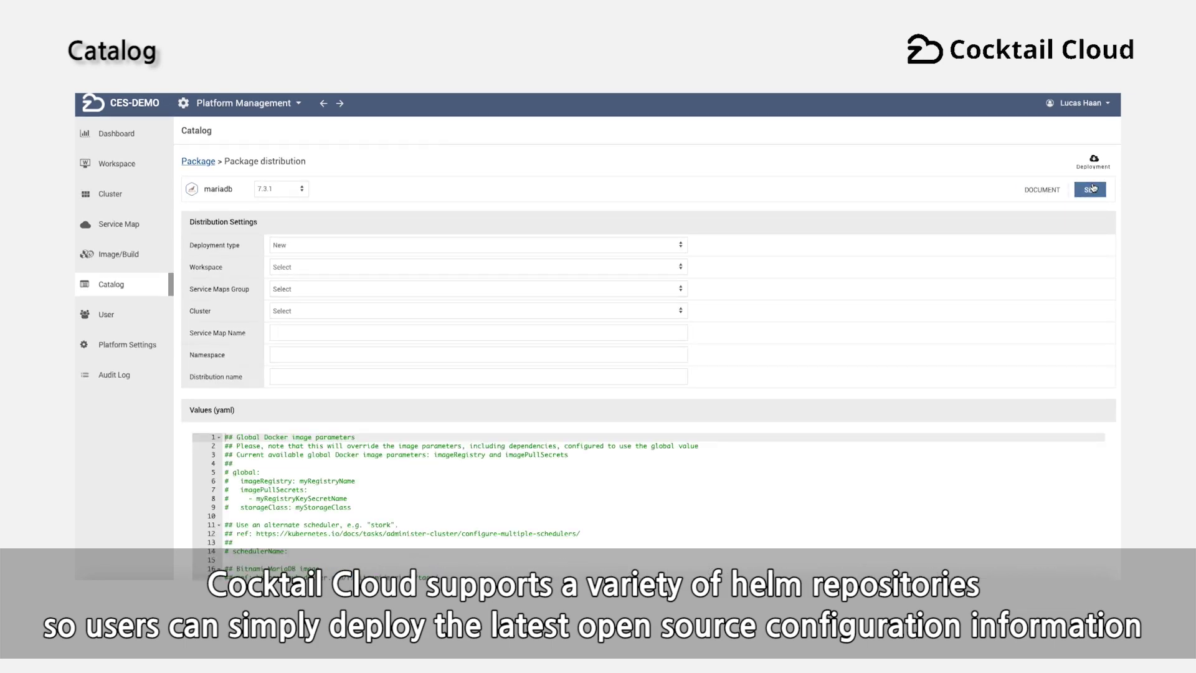
{"action": "left_click", "coordinate": [604, 244]}
{"action": "left_click", "coordinate": [604, 245]}
{"action": "left_click", "coordinate": [600, 267]}
{"action": "left_click", "coordinate": [600, 275]}
{"action": "left_click", "coordinate": [589, 289]}
{"action": "left_click", "coordinate": [589, 298]}
{"action": "left_click", "coordinate": [586, 310]}
{"action": "left_click", "coordinate": [585, 318]}
- Enter service map mariaDB, namespace mariadb and name mariadb, then deploy the chart
{"action": "left_click", "coordinate": [566, 332]}
{"action": "type", "text": "mariaDB"}
{"action": "left_click", "coordinate": [475, 355]}
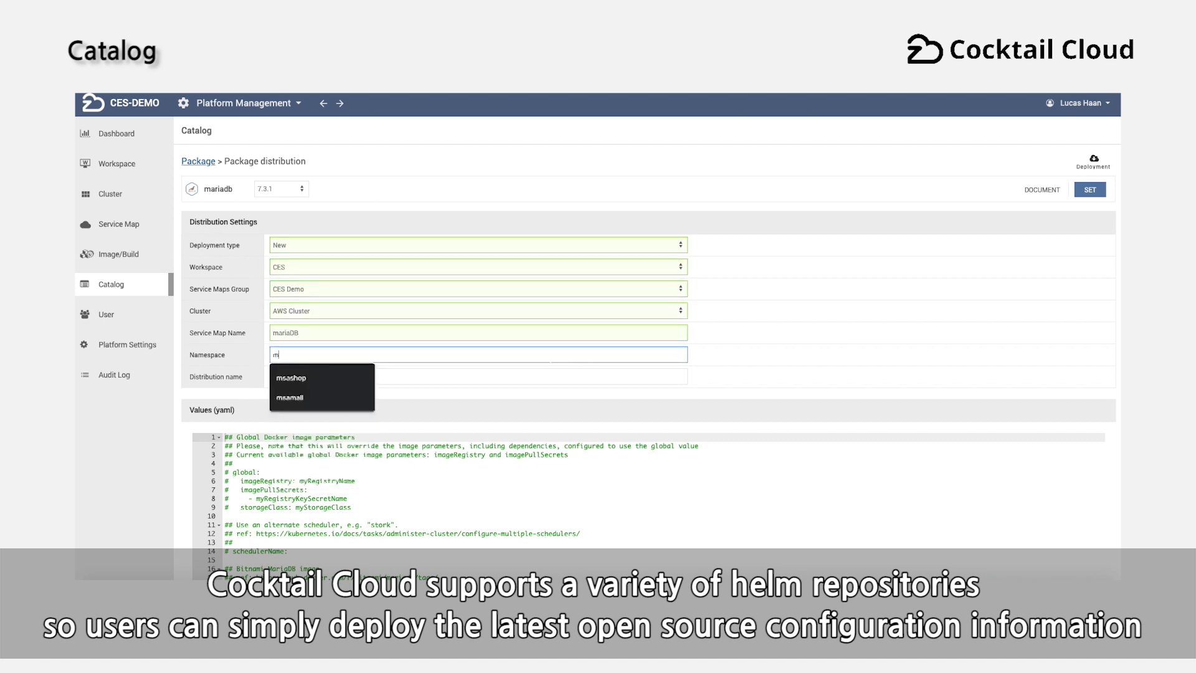
{"action": "type", "text": "mariadb"}
{"action": "left_click", "coordinate": [523, 377]}
{"action": "type", "text": "mari"}
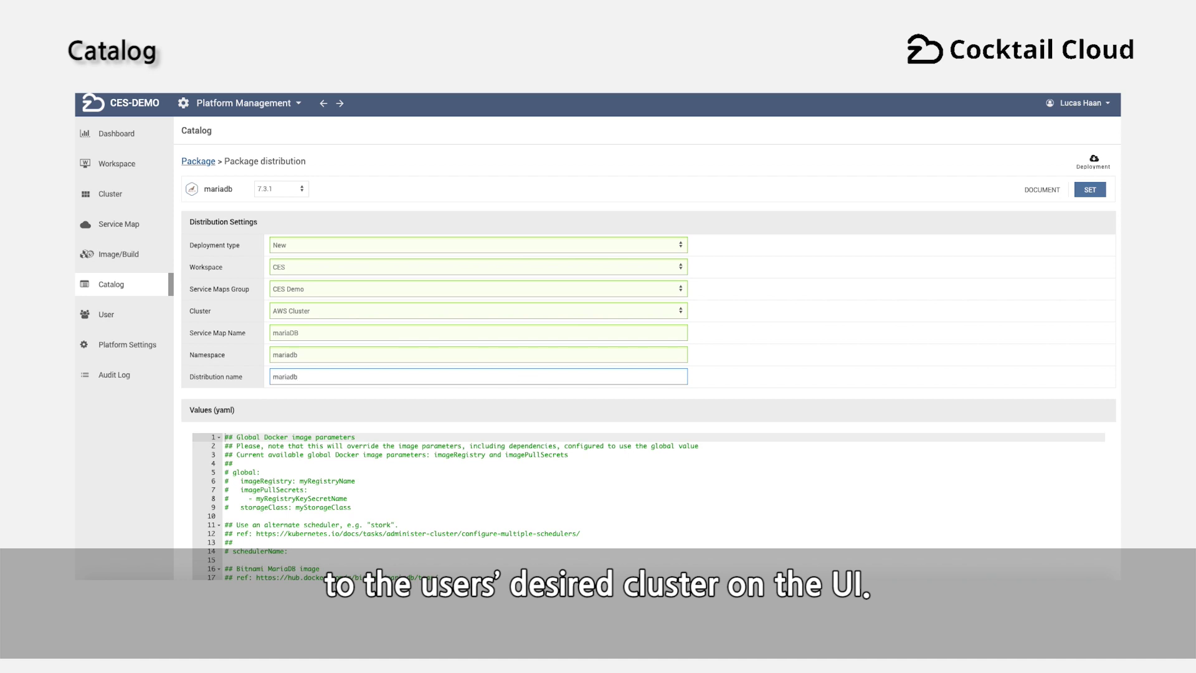
{"action": "left_click", "coordinate": [1093, 161]}
- Confirm the mariadb deployment and go back to the main Dashboard overview
{"action": "left_click", "coordinate": [739, 181]}
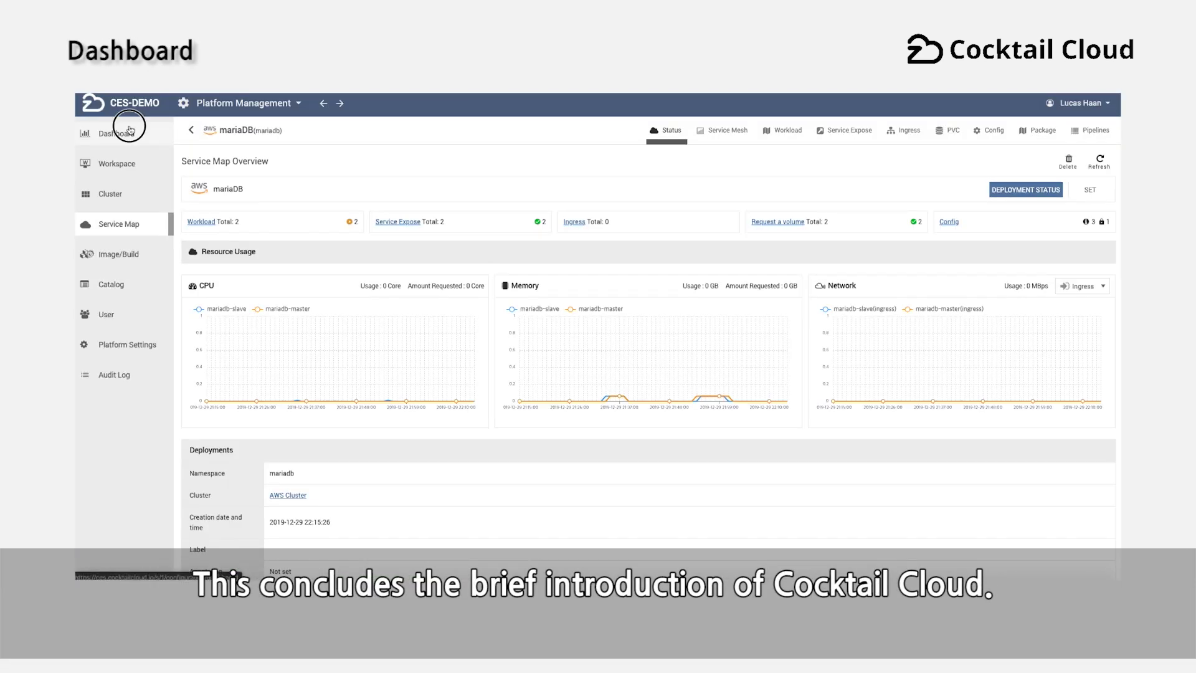
{"action": "left_click", "coordinate": [130, 132]}
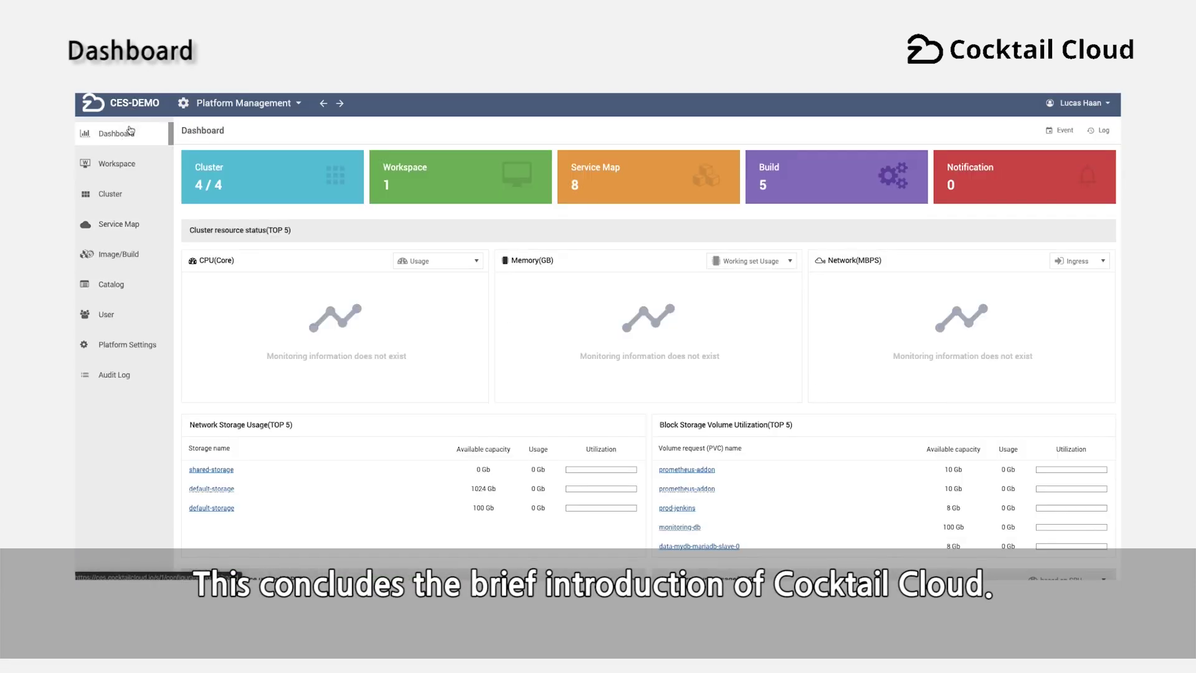